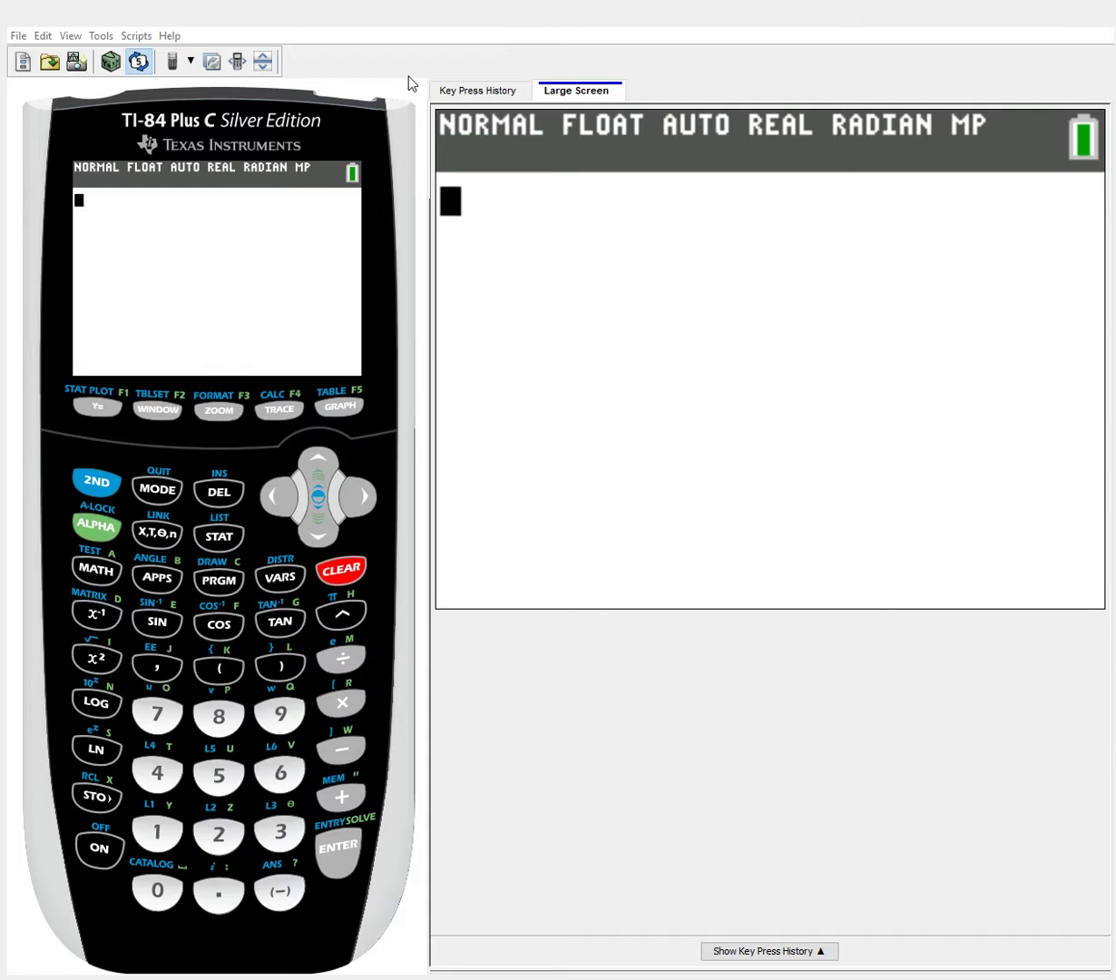
# Open the TInterval setup from the list of statistical tests.
pyautogui.click(318, 514)
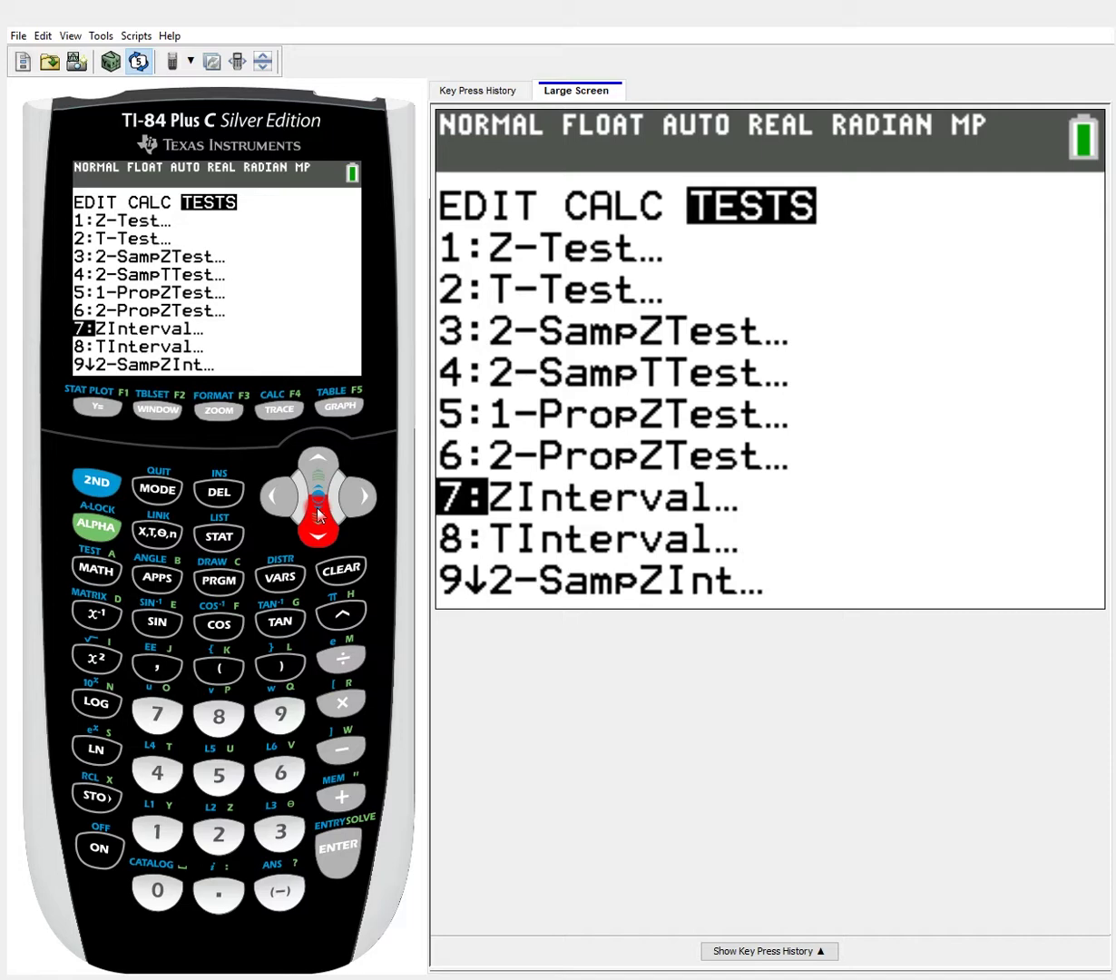
pyautogui.click(317, 514)
pyautogui.press('Return')
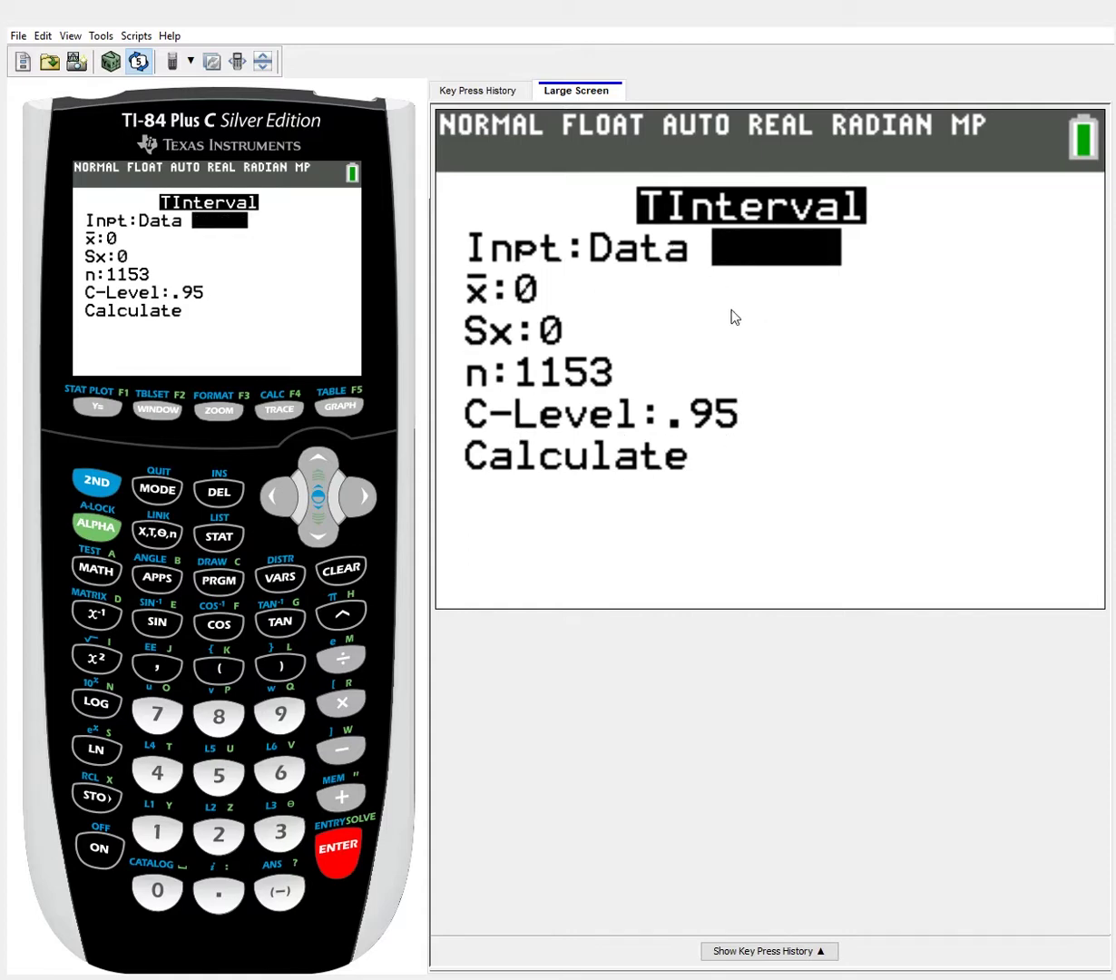
# Compare the Data and Stats input forms of TInterval, leaving it on Stats, and quit to the home screen.
pyautogui.click(271, 485)
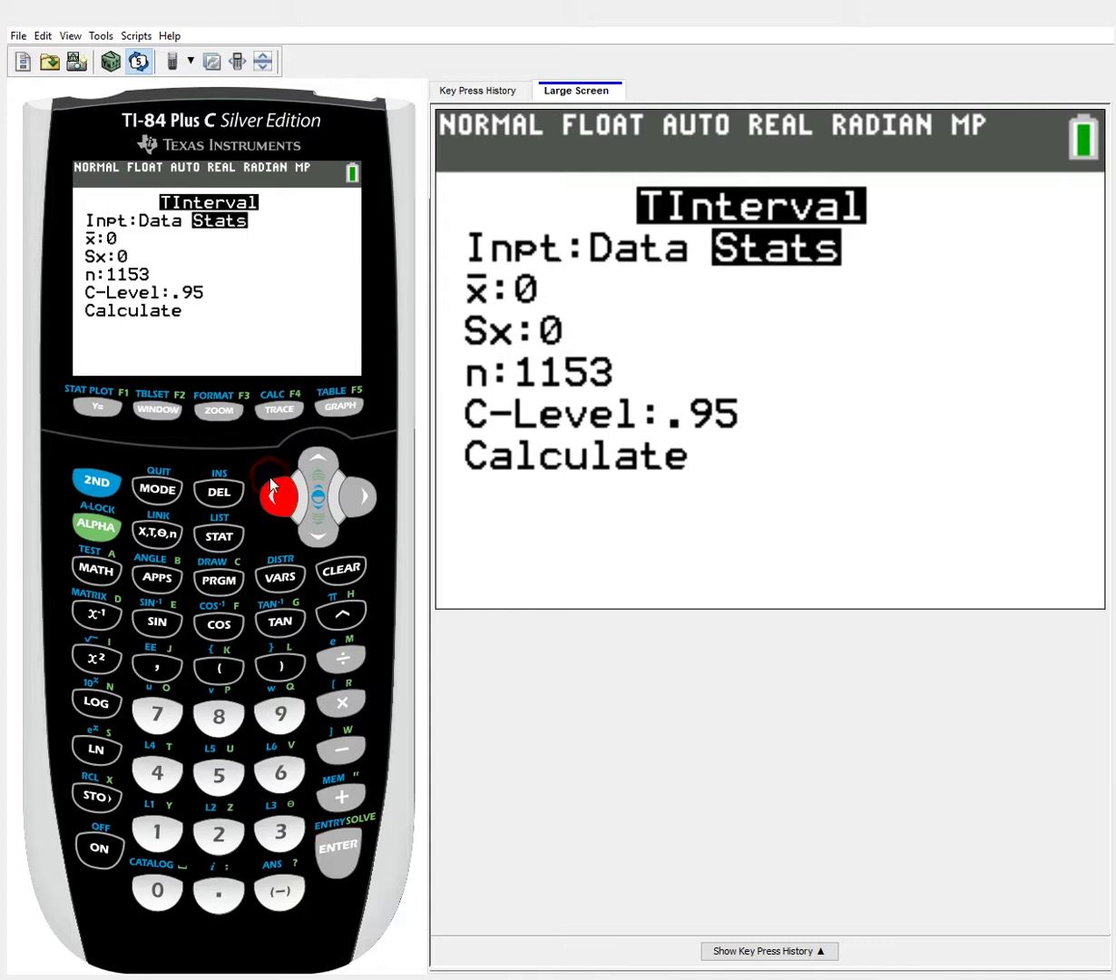
pyautogui.click(332, 842)
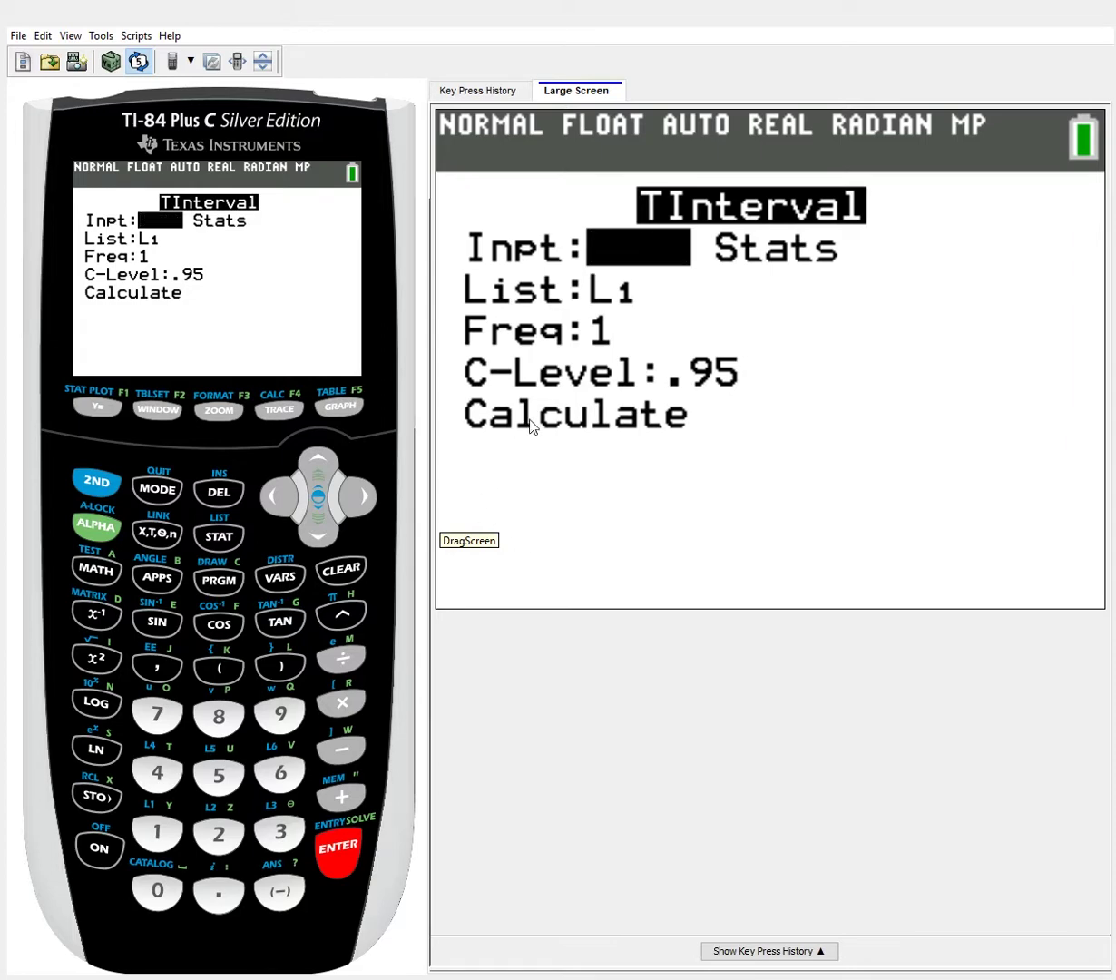
pyautogui.click(318, 461)
pyautogui.click(361, 496)
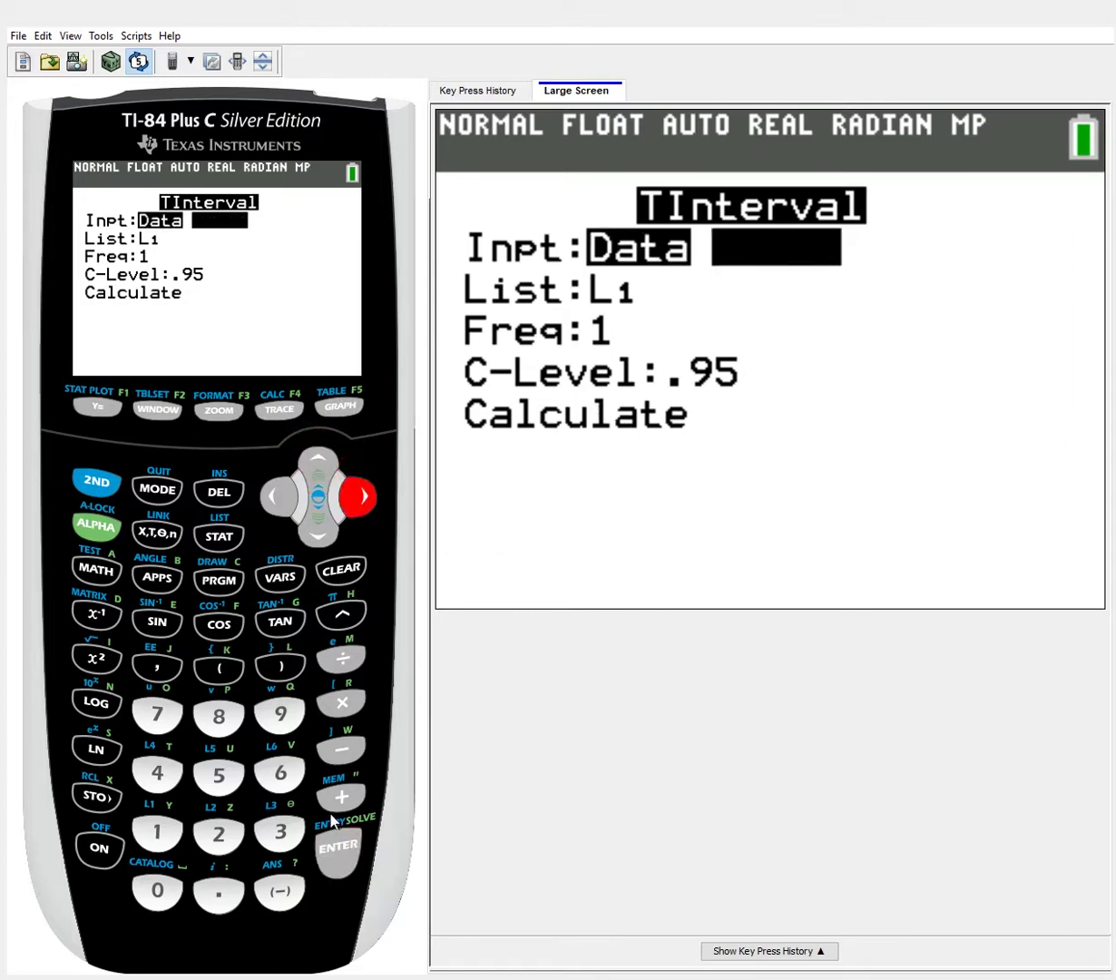
pyautogui.click(338, 845)
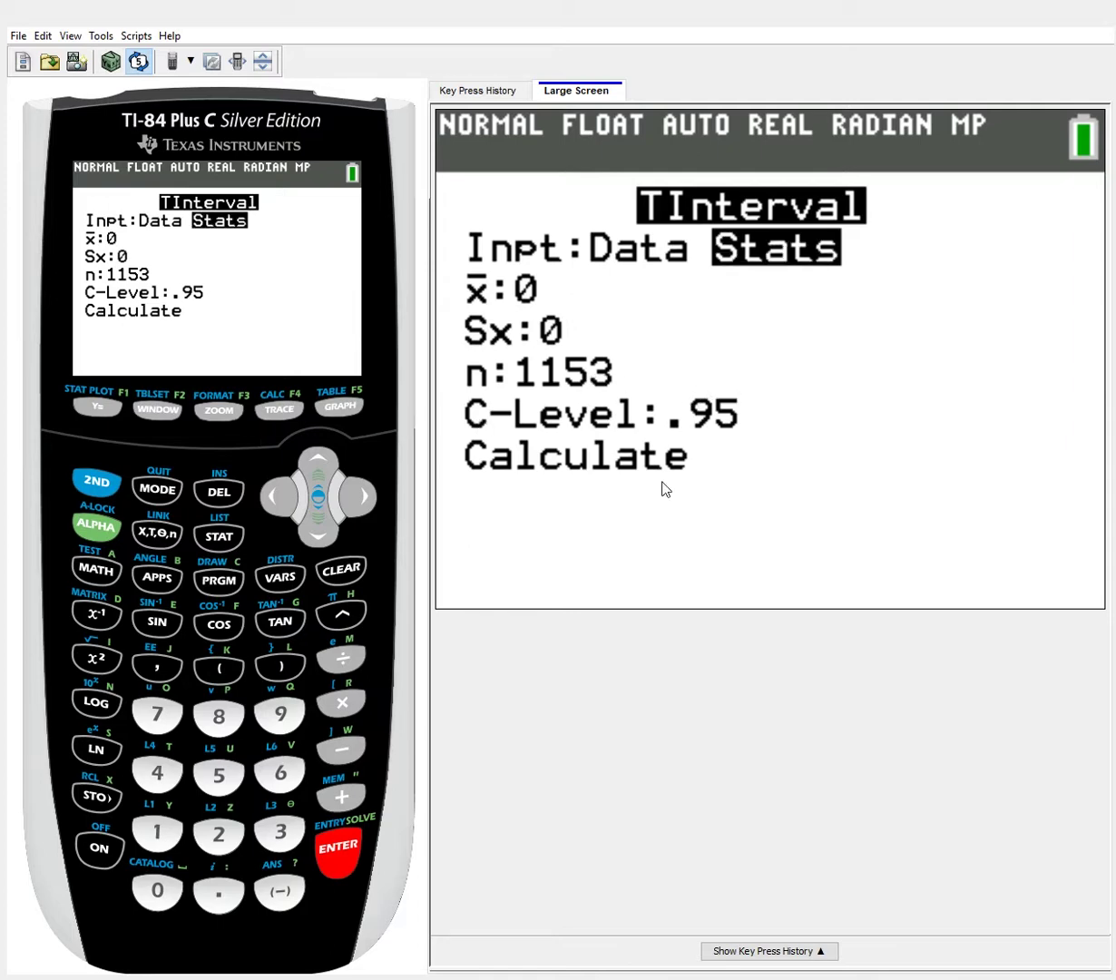
pyautogui.click(94, 478)
pyautogui.click(157, 488)
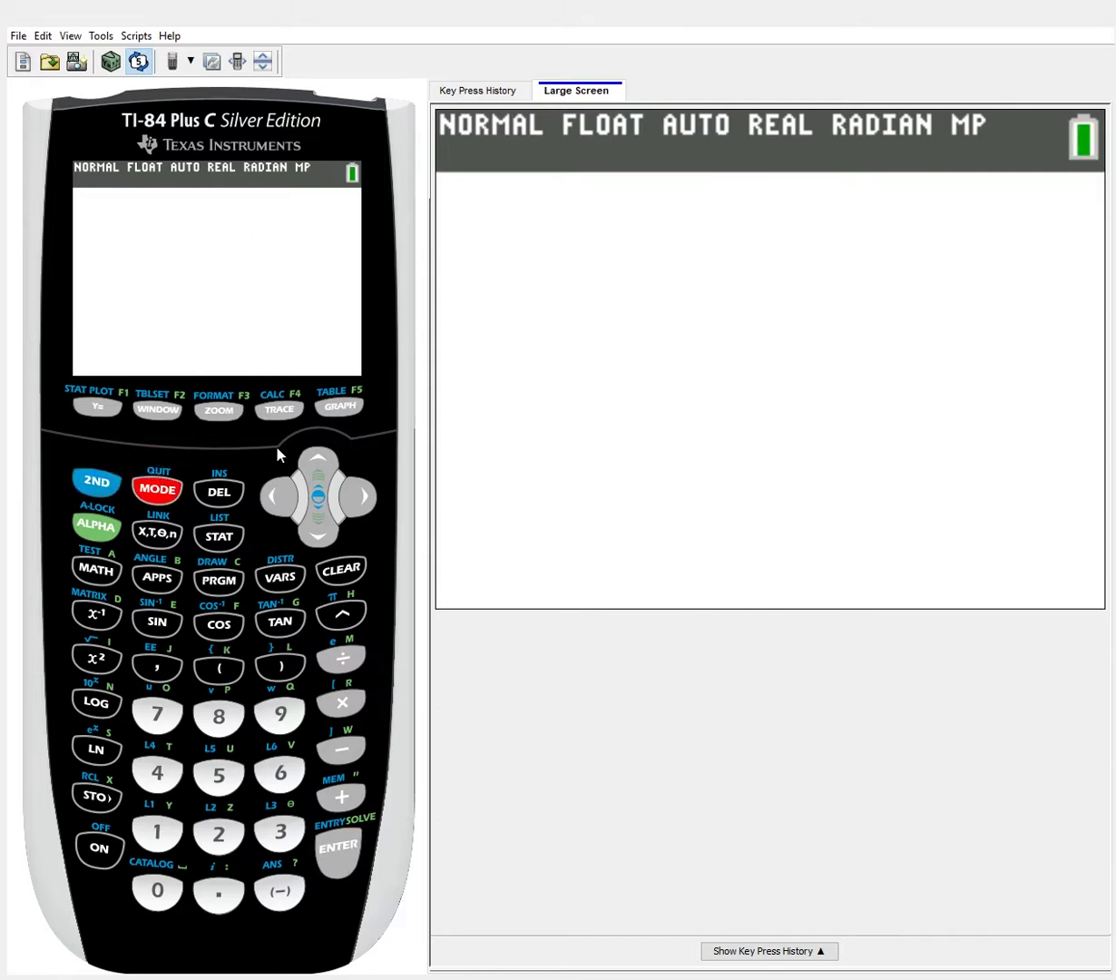
# View the invT entry form among the distribution functions, and quit without entering an area or degrees of freedom.
pyautogui.click(109, 475)
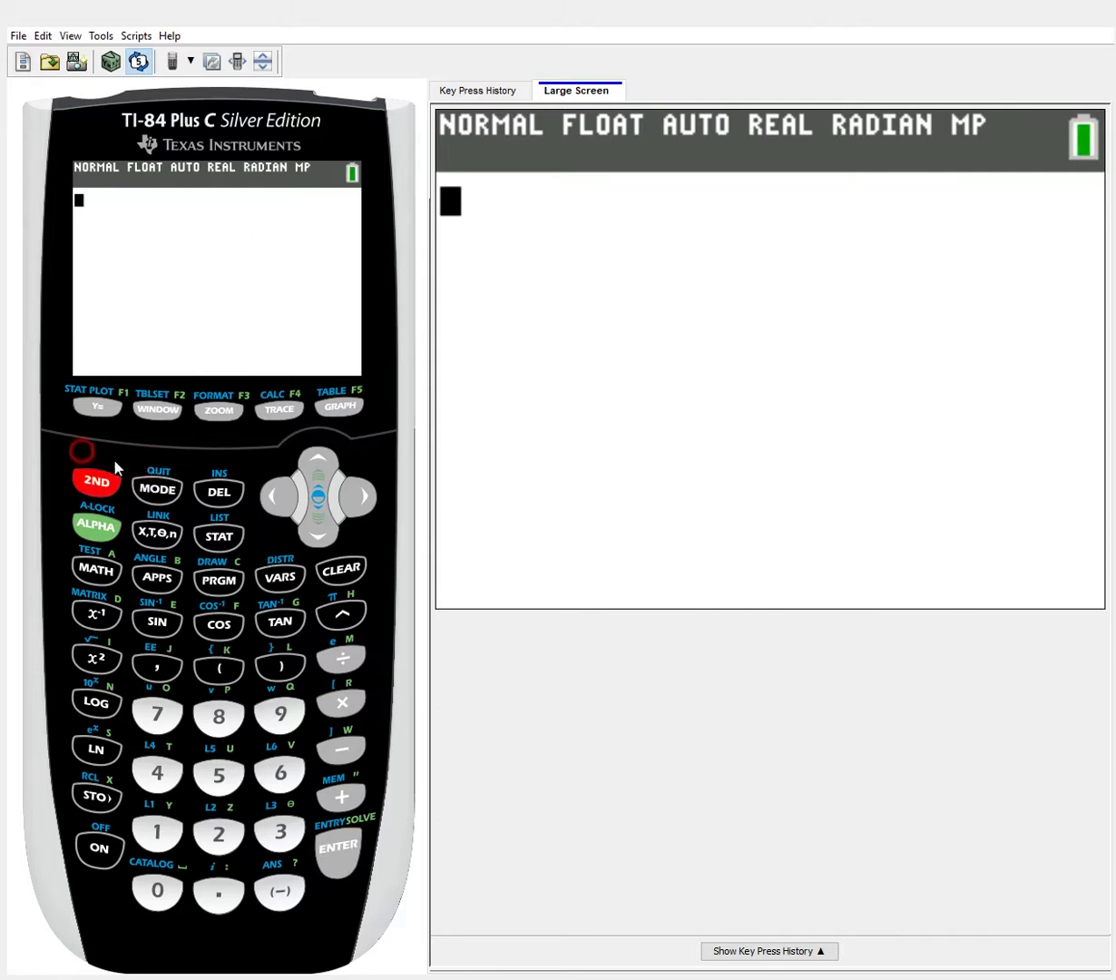
pyautogui.click(277, 560)
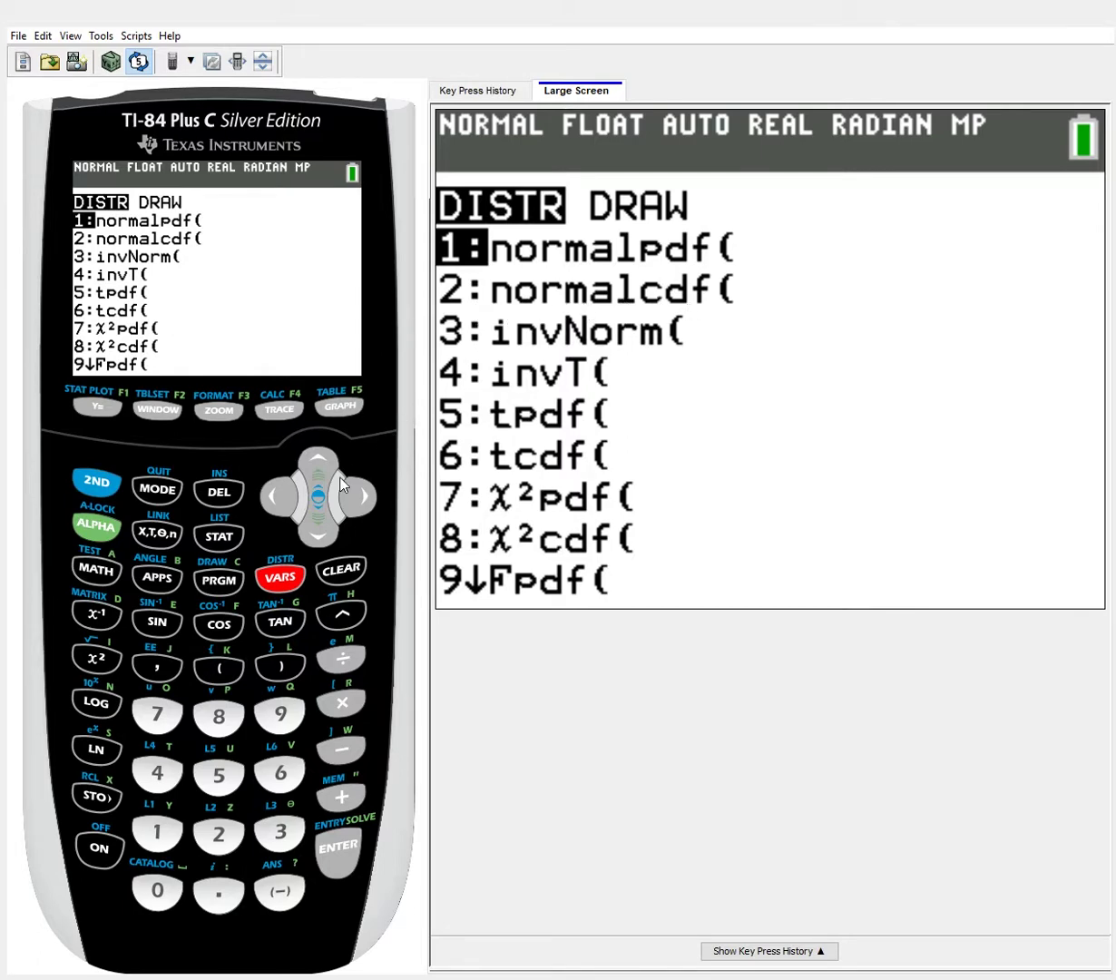
pyautogui.click(308, 526)
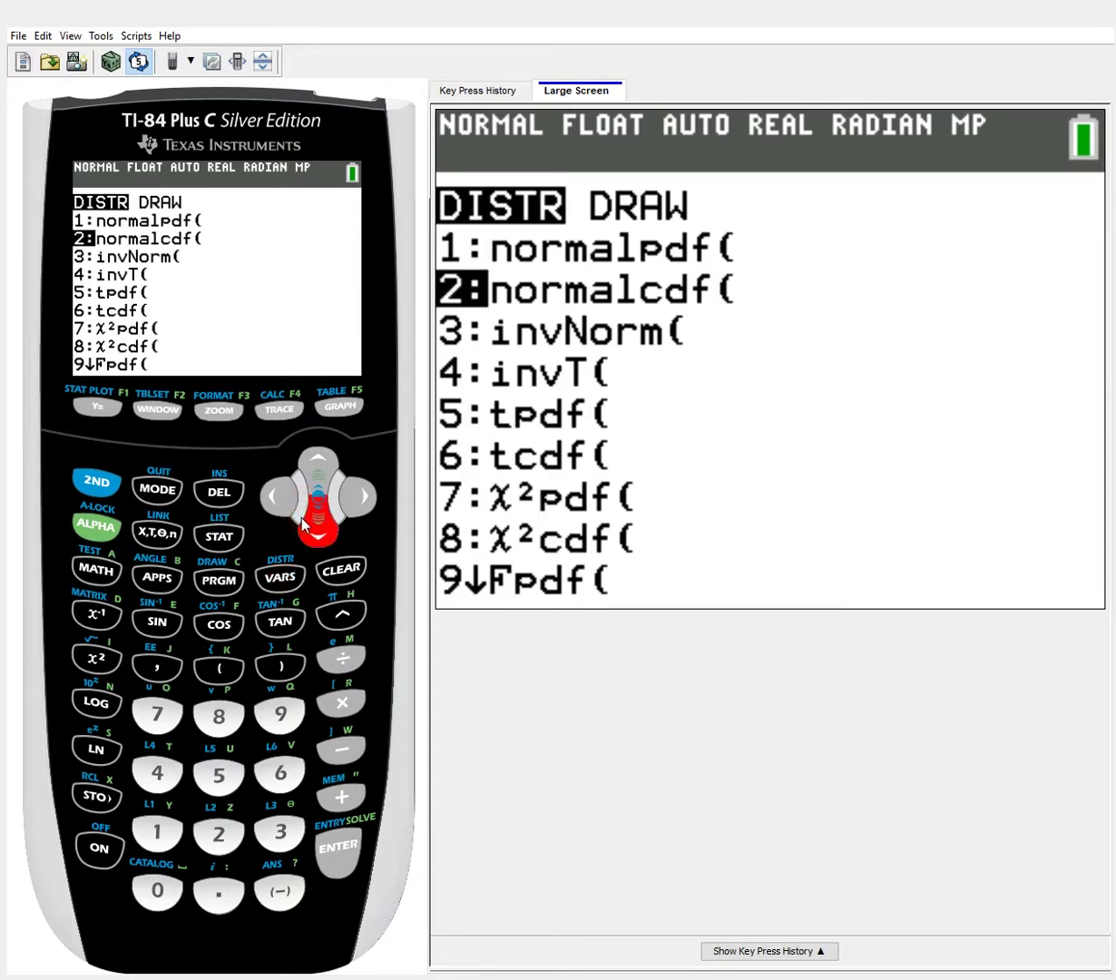
pyautogui.click(307, 526)
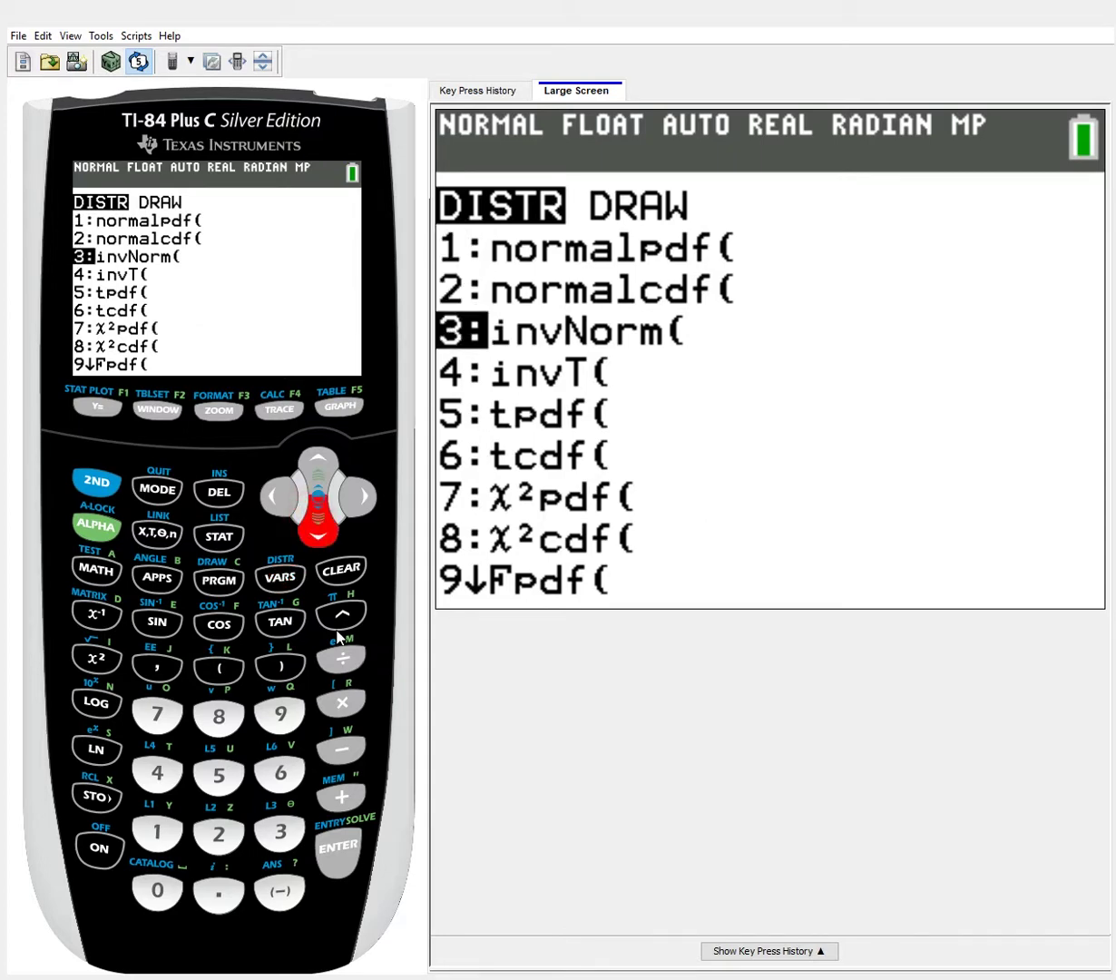
pyautogui.press('Down')
pyautogui.click(338, 846)
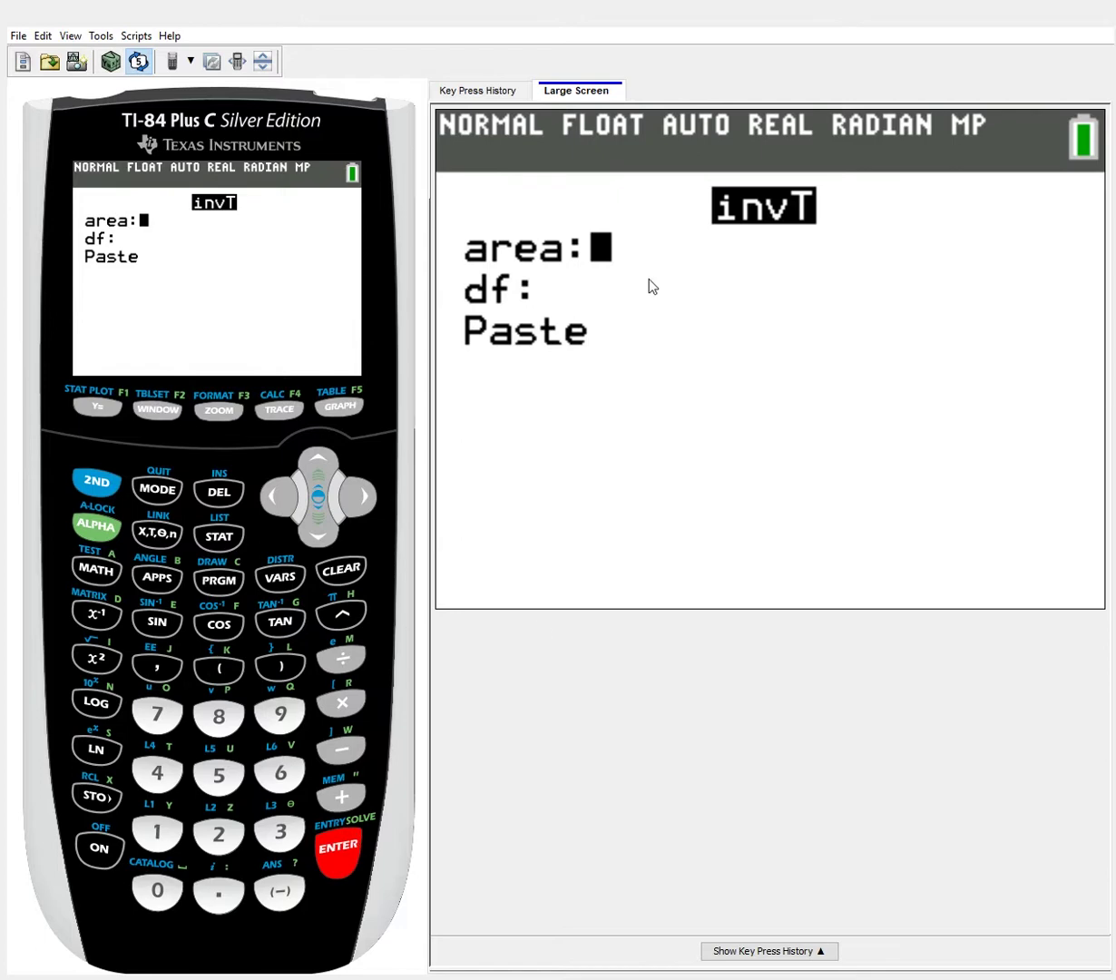
pyautogui.press('shift')
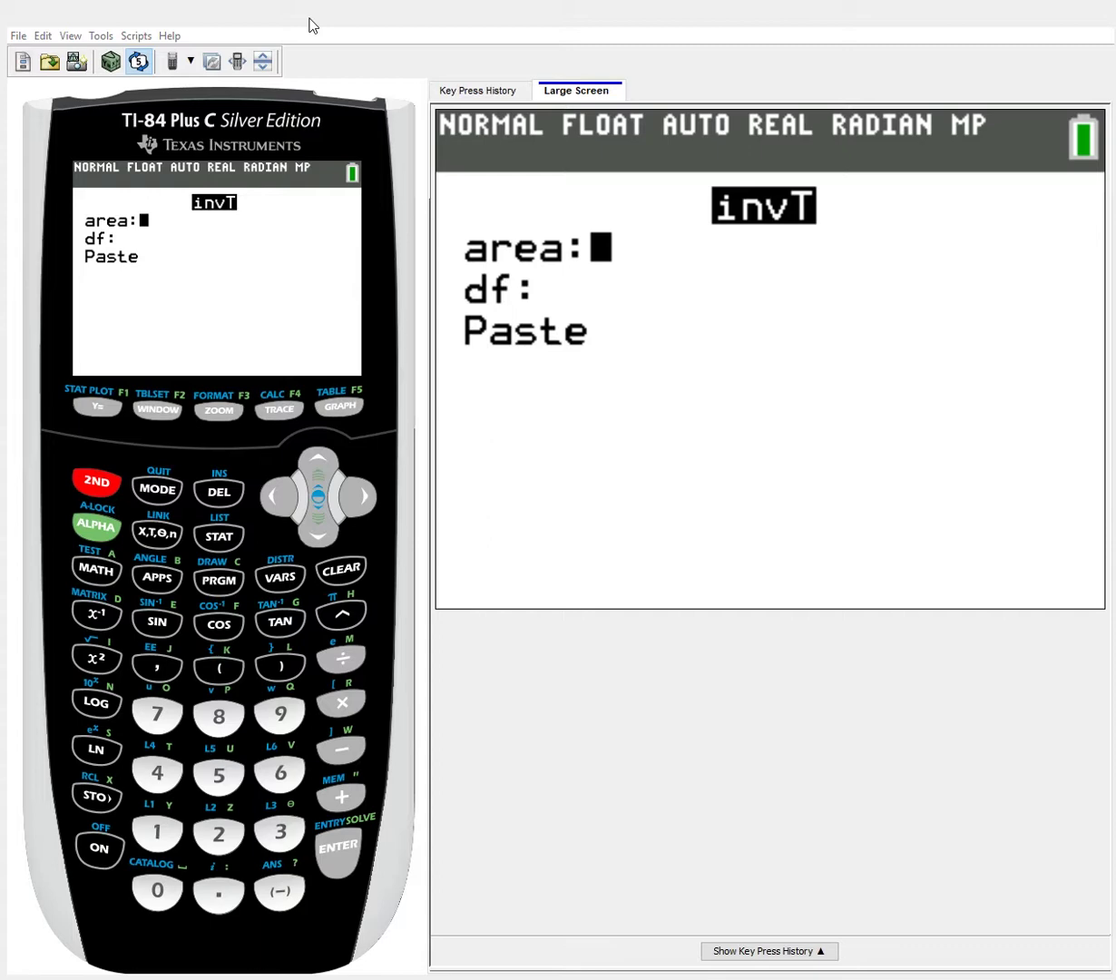
pyautogui.press('Escape')
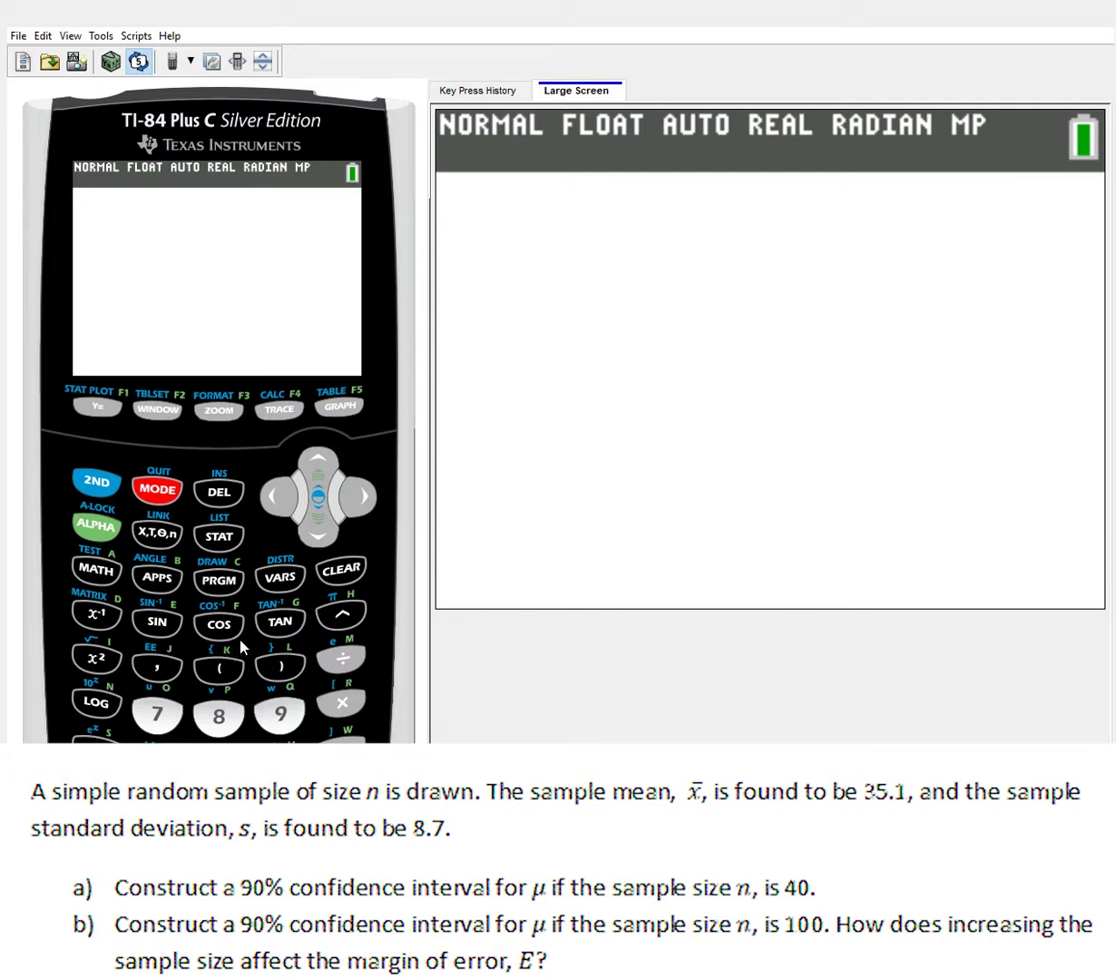
# Open the TInterval setup from the statistical tests for the confidence interval problem.
pyautogui.click(100, 478)
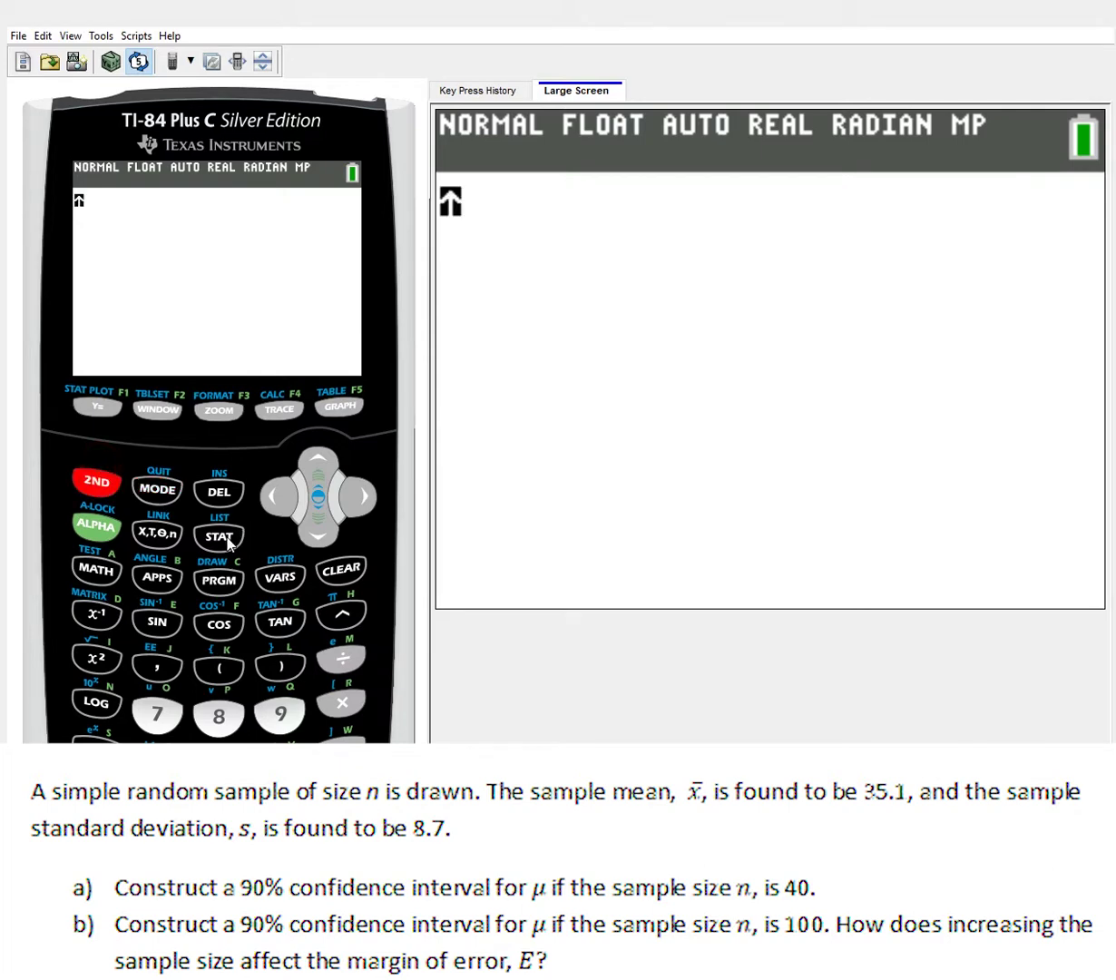
pyautogui.click(97, 478)
pyautogui.click(216, 533)
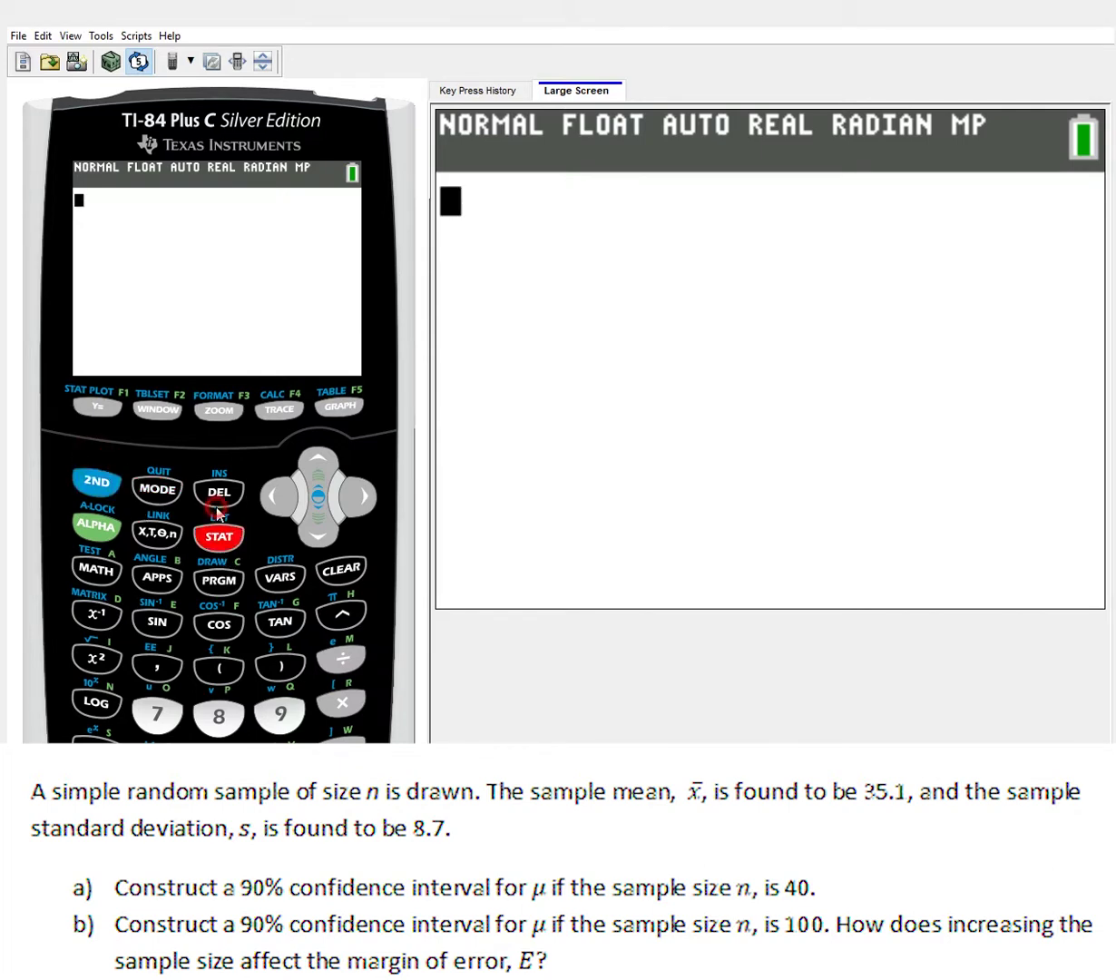
pyautogui.click(353, 483)
pyautogui.click(355, 483)
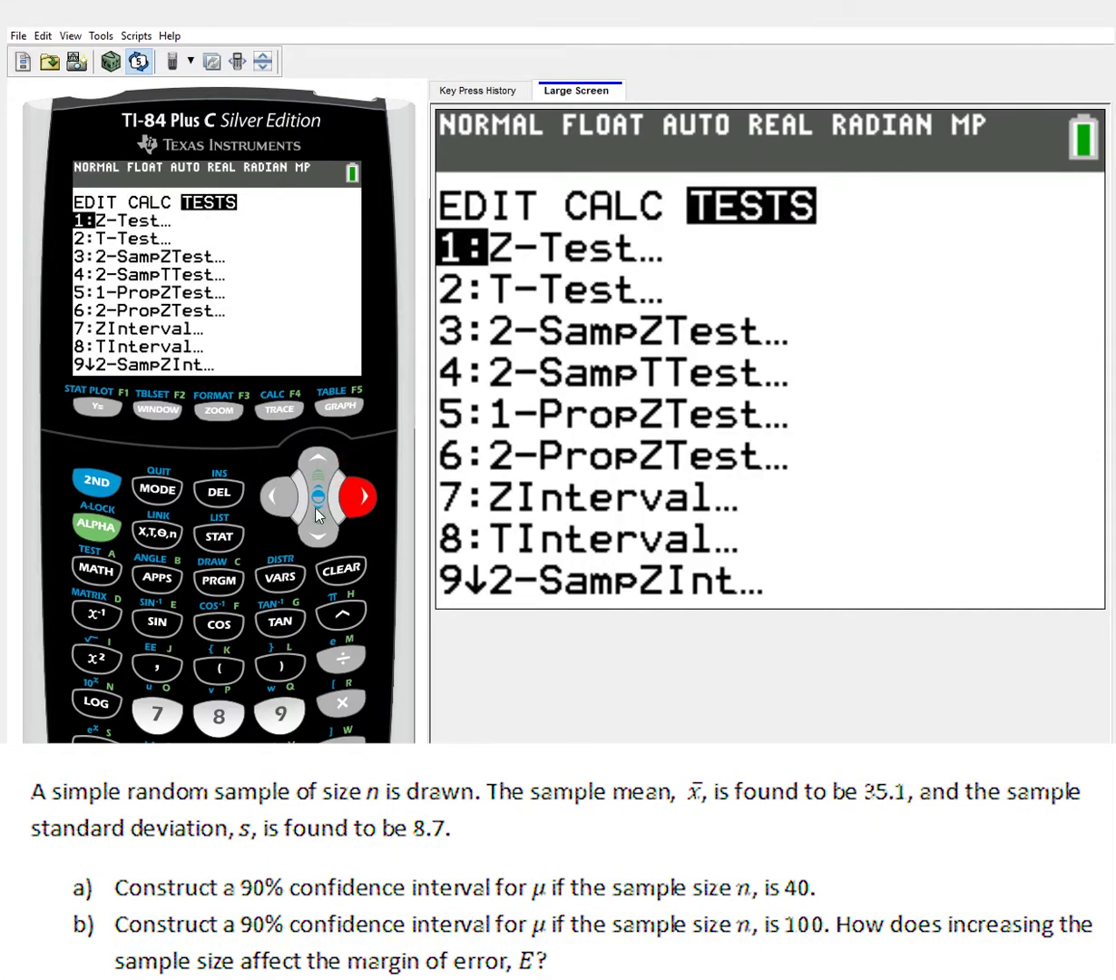
pyautogui.click(318, 528)
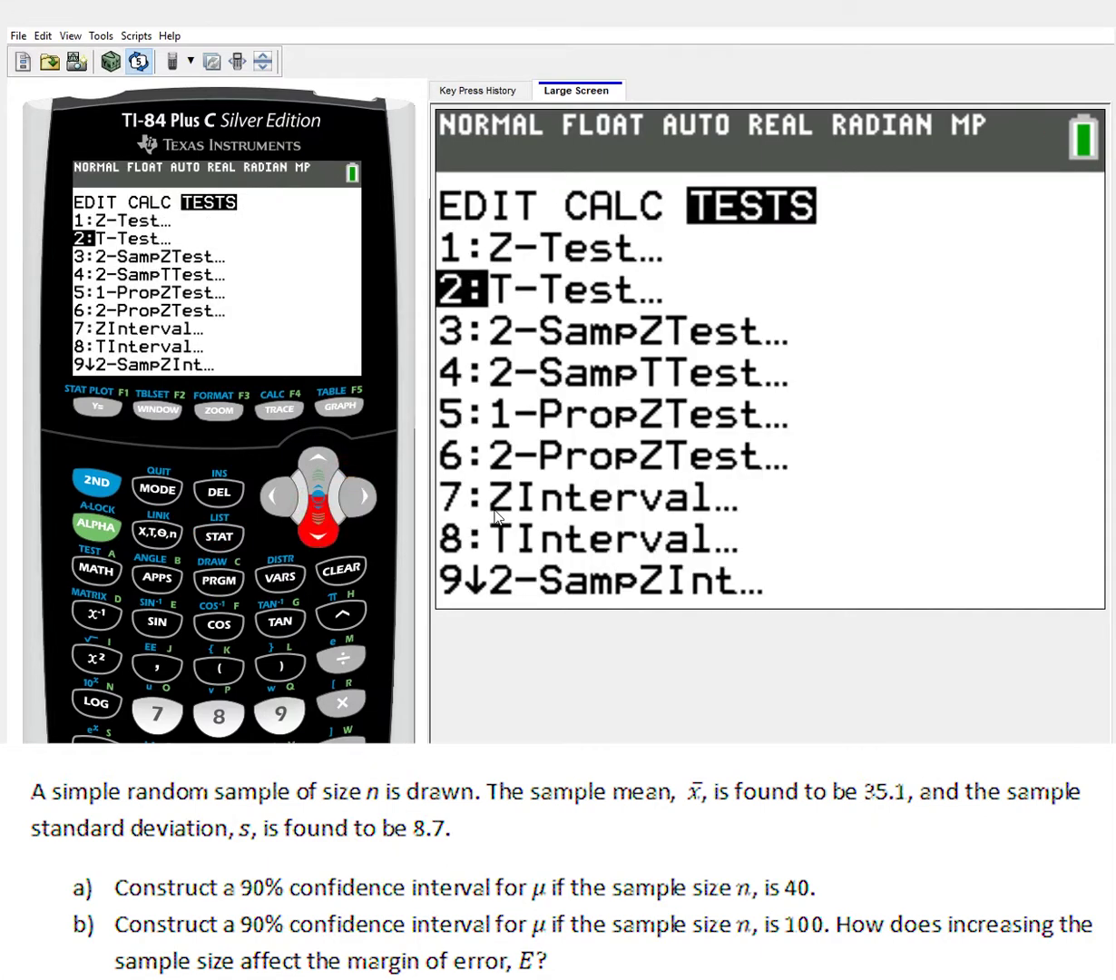
pyautogui.click(207, 717)
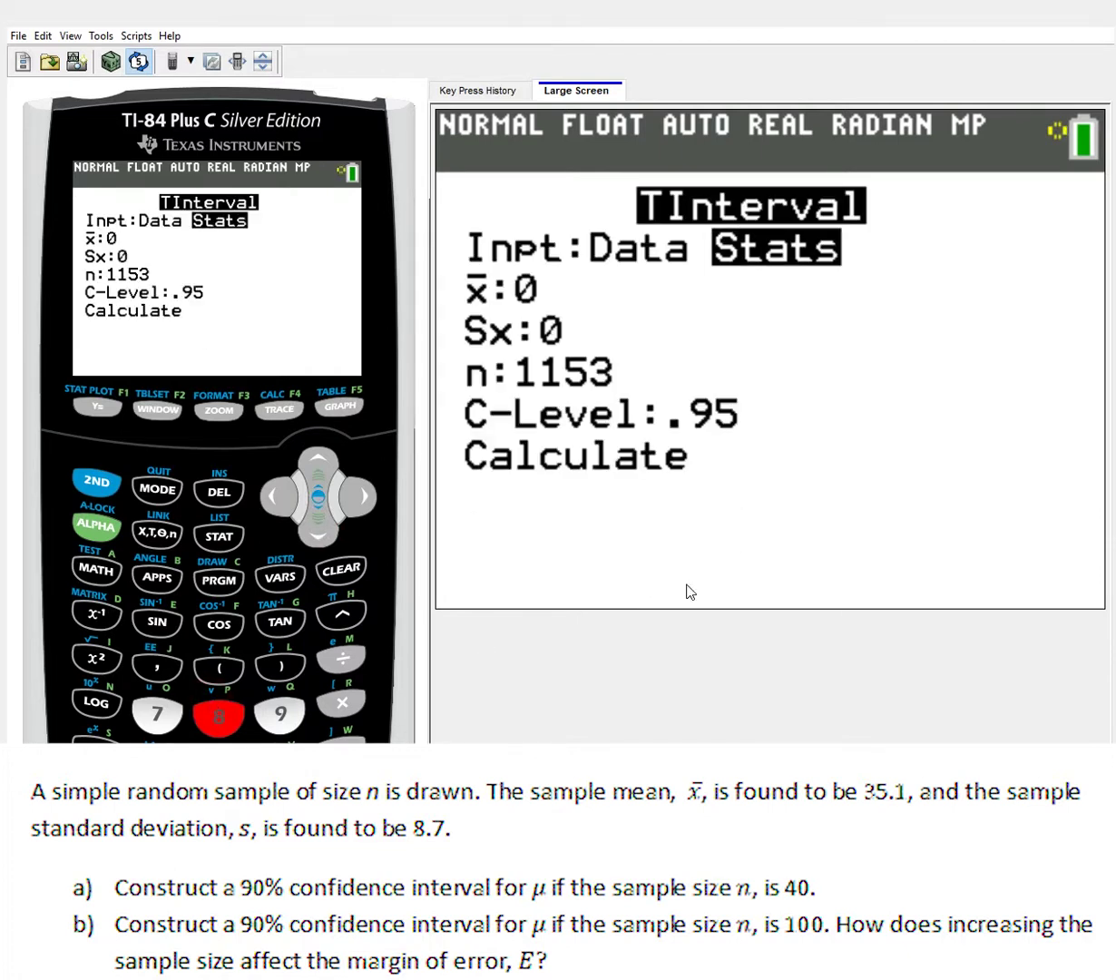
# Enter the sample statistics for part a: mean 35.1, standard deviation 8.7 and sample size 40.
pyautogui.click(316, 508)
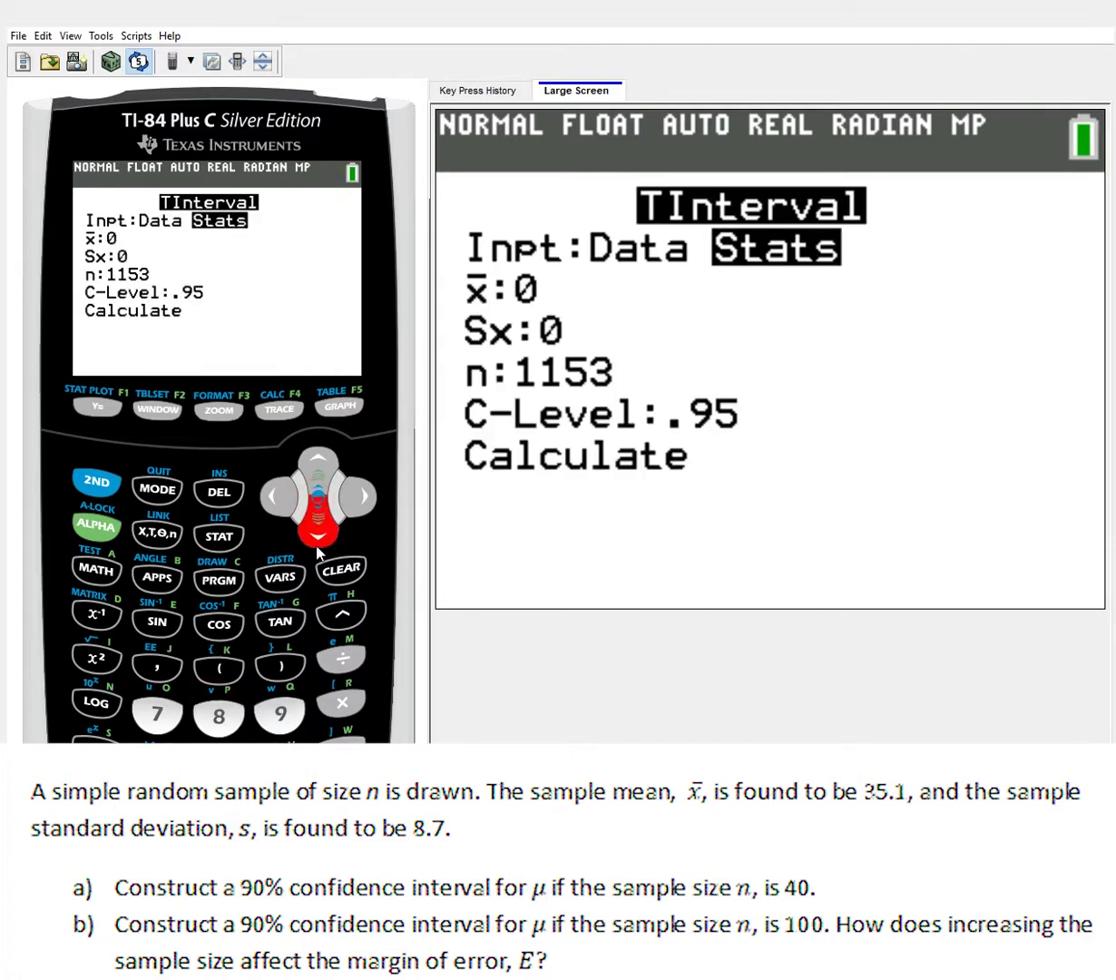
pyautogui.write('35')
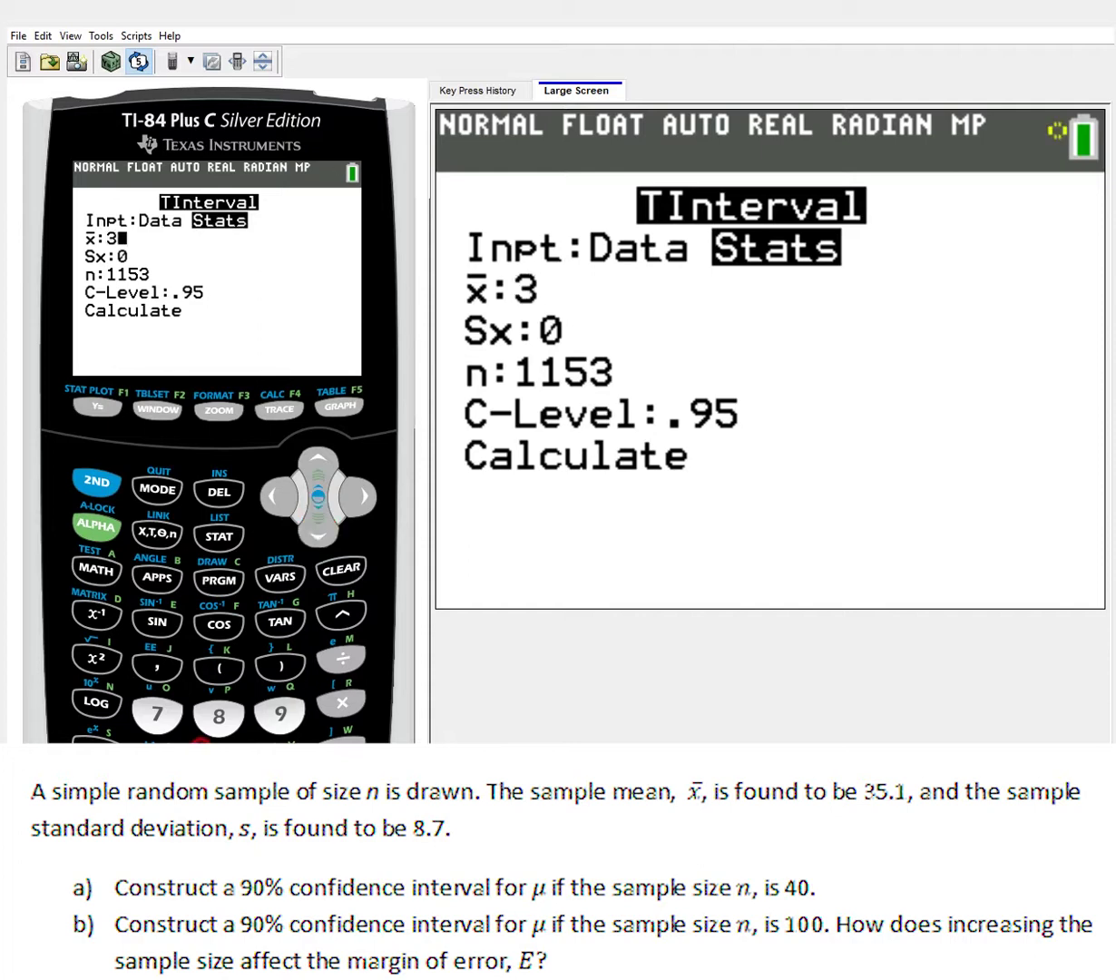
pyautogui.write('.1')
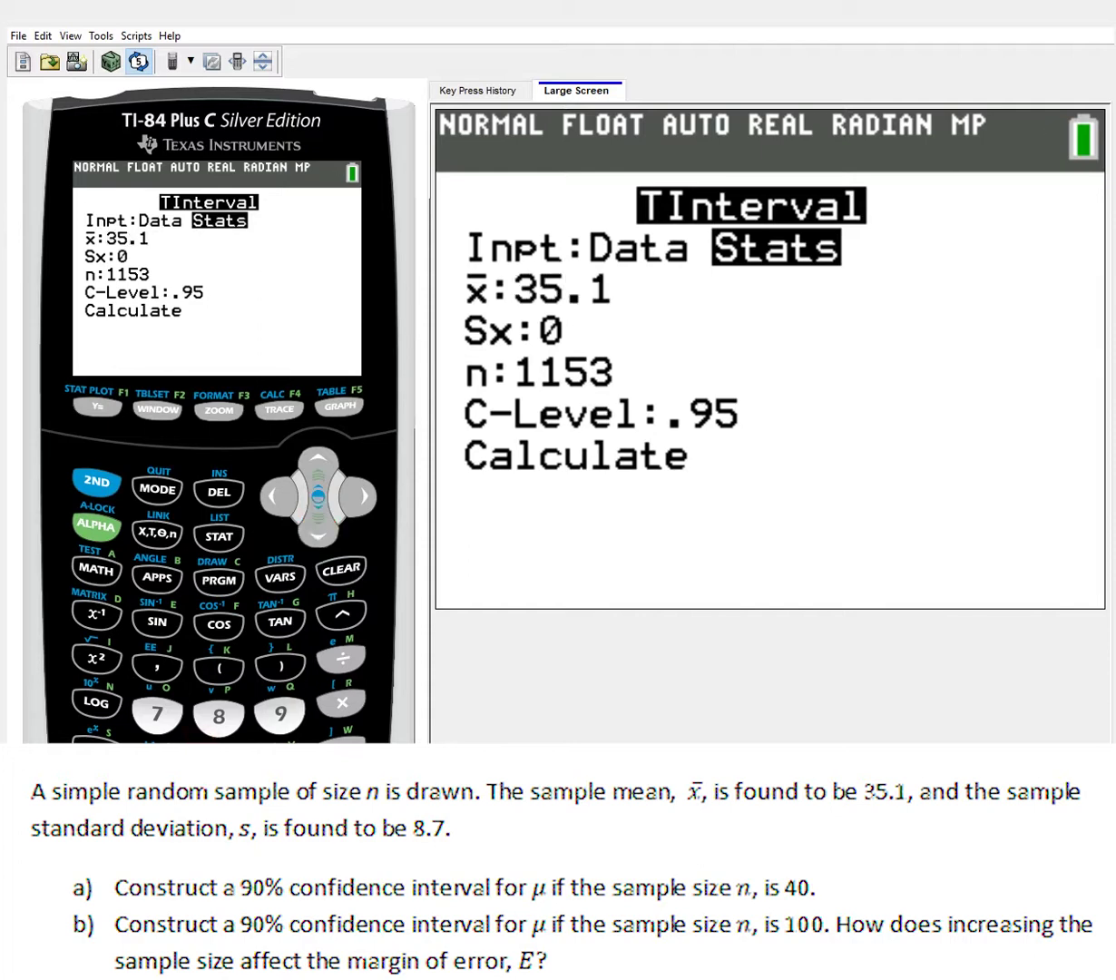
pyautogui.press('Down')
pyautogui.click(219, 716)
pyautogui.press('.')
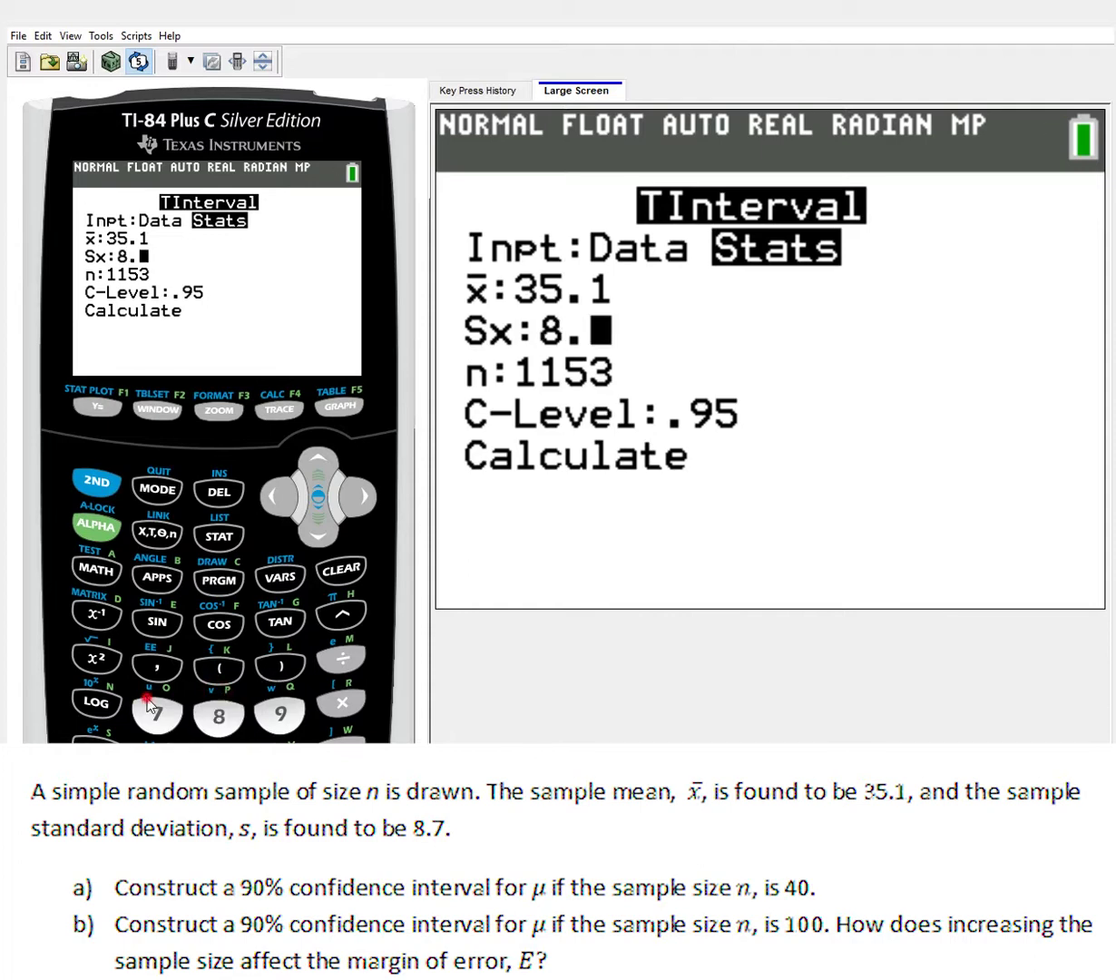
pyautogui.click(157, 714)
pyautogui.press('Down')
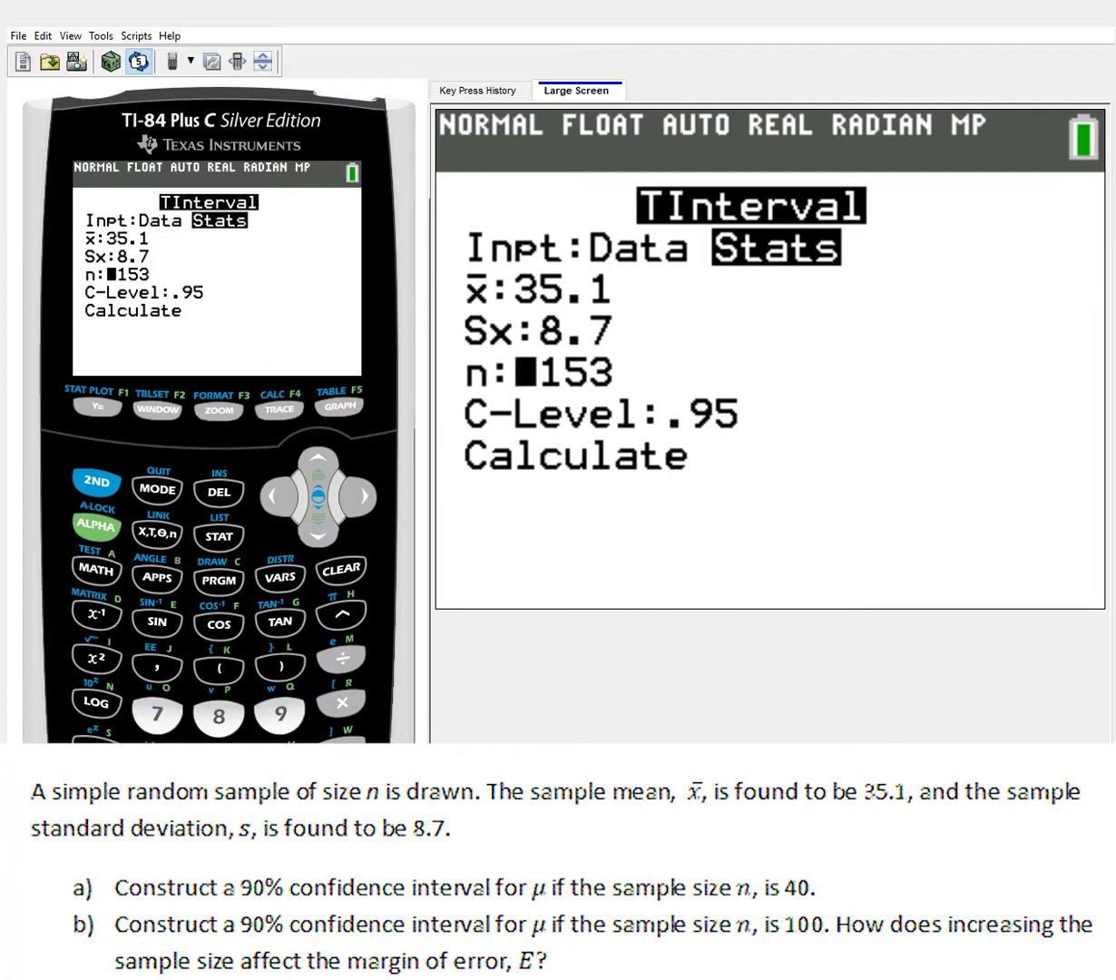
pyautogui.write('40')
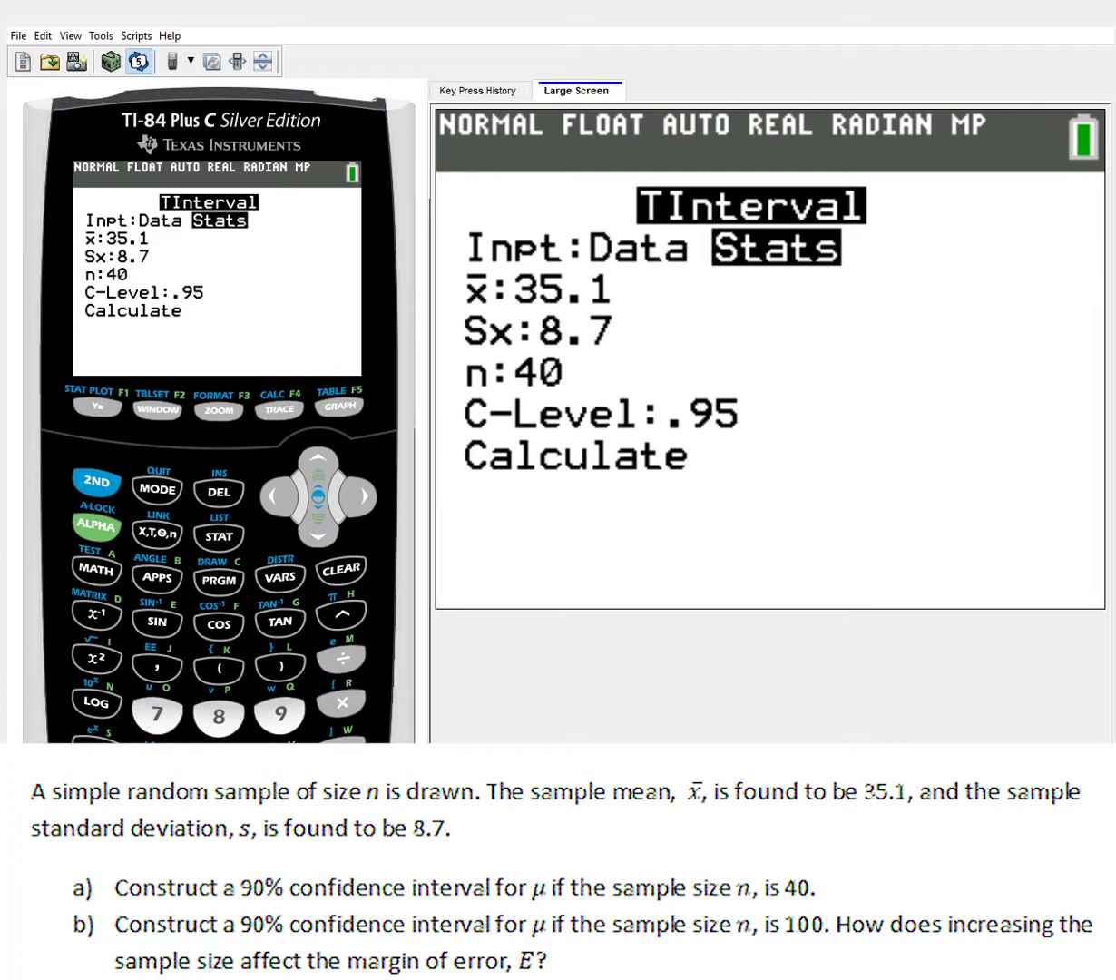
# Set the confidence level to .9 and calculate the t-interval.
pyautogui.press('Down')
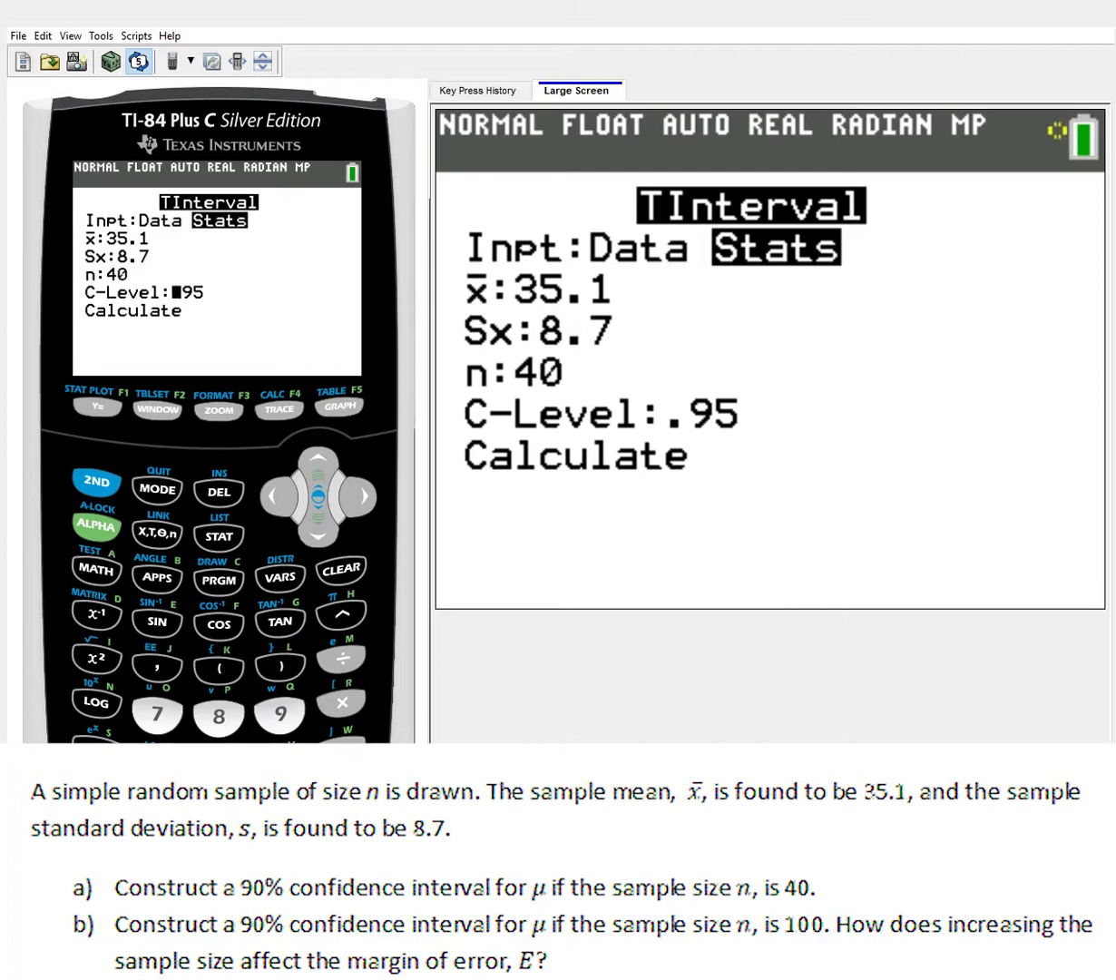
pyautogui.click(354, 472)
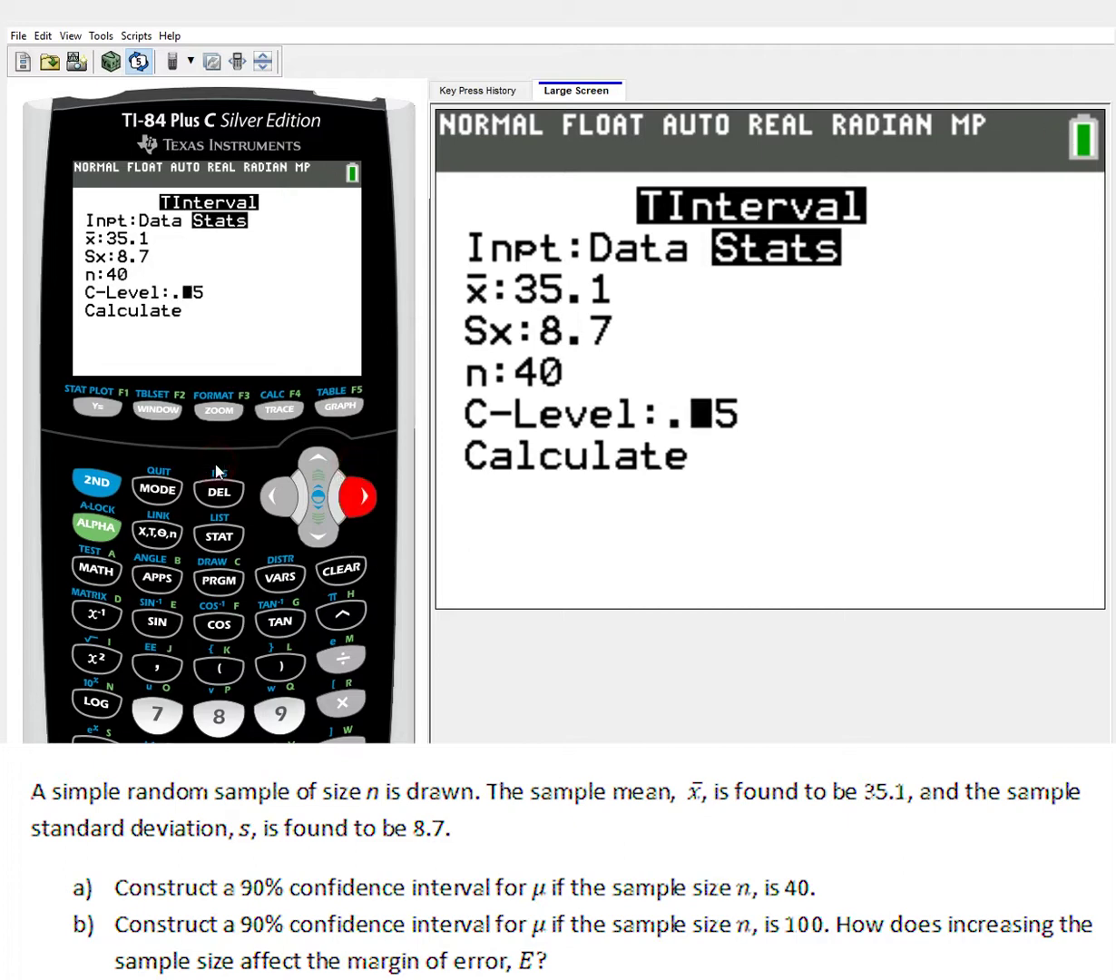
pyautogui.press('Delete')
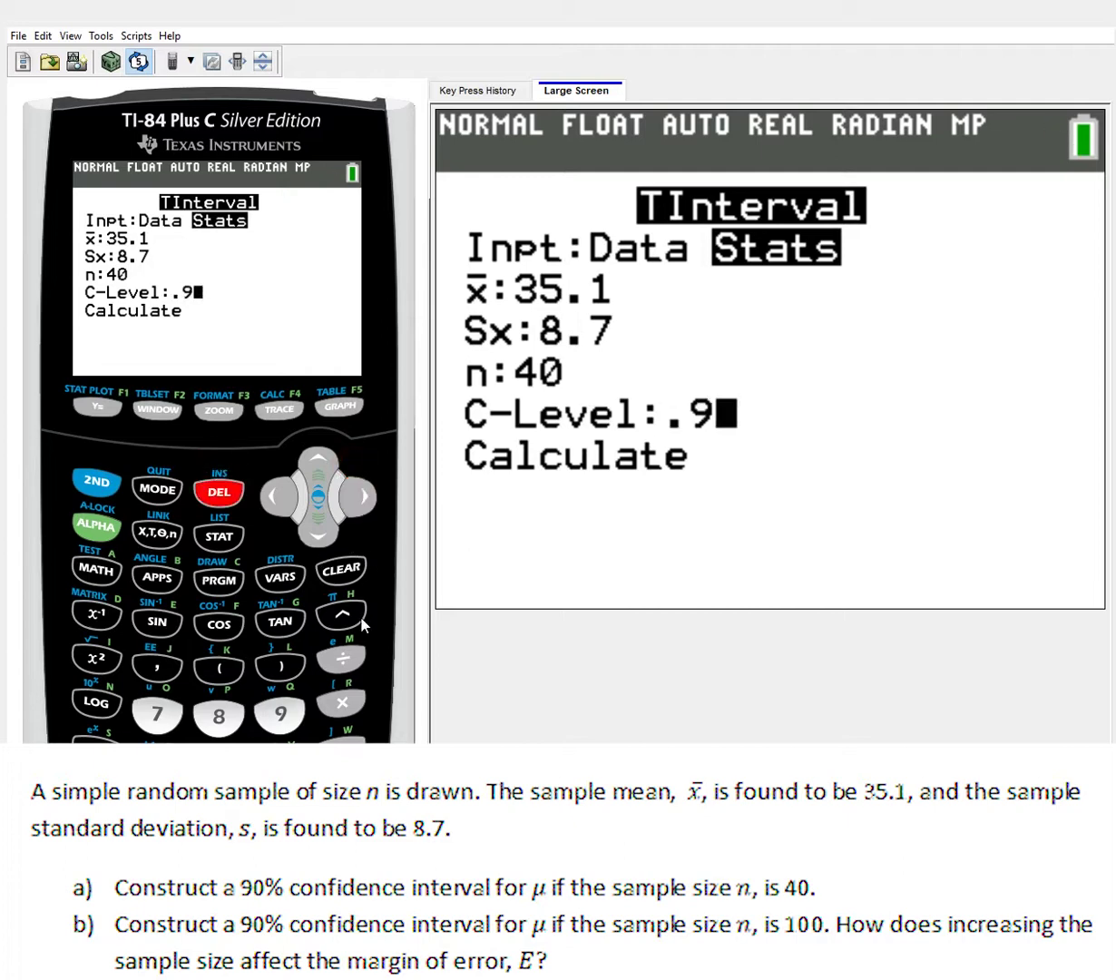
pyautogui.click(319, 518)
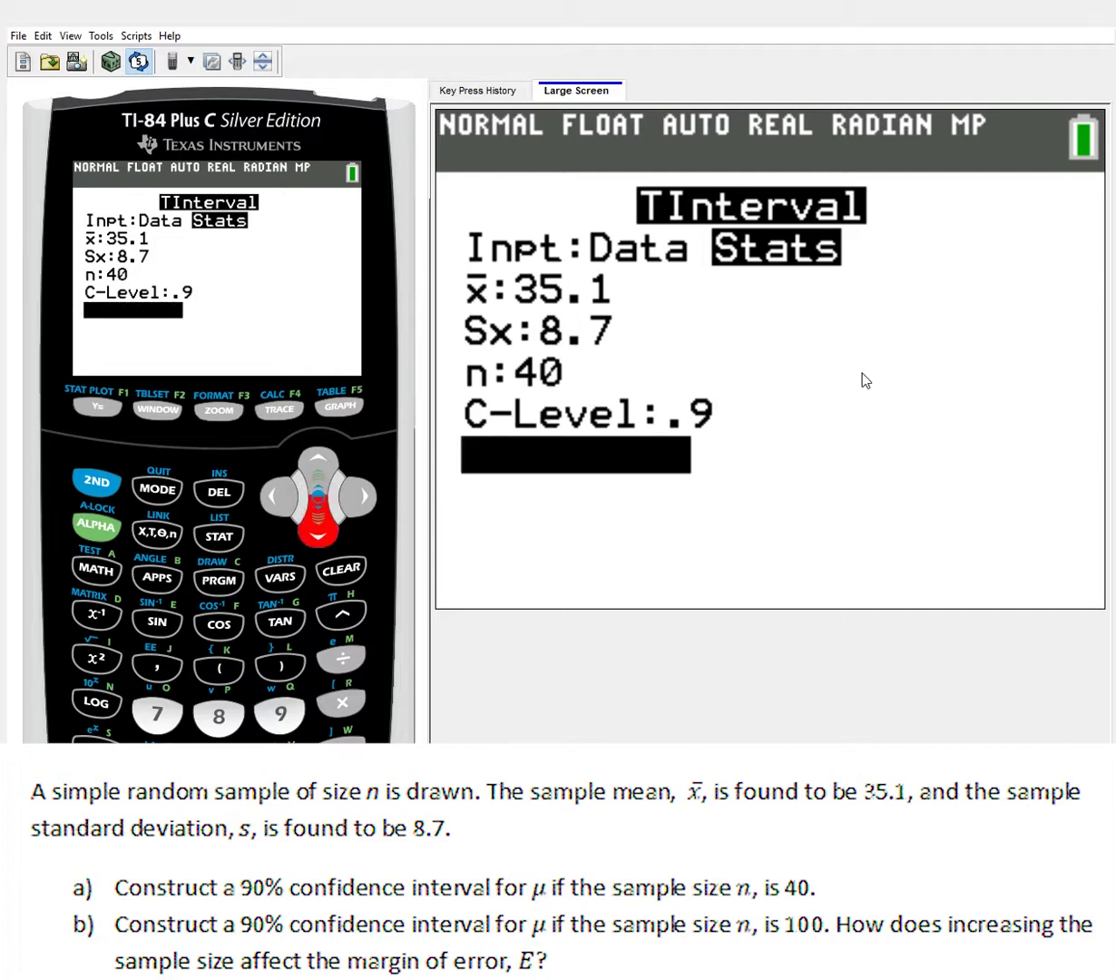
pyautogui.press('Return')
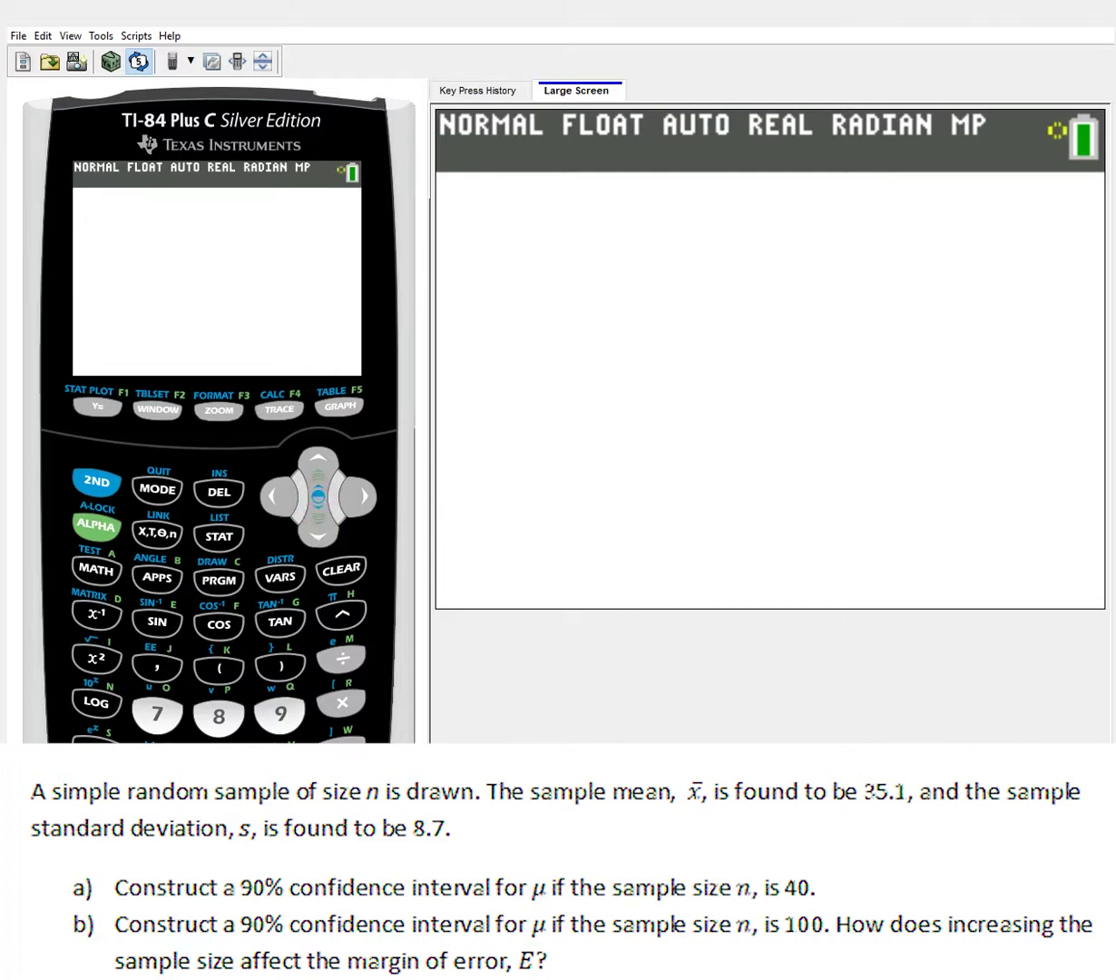
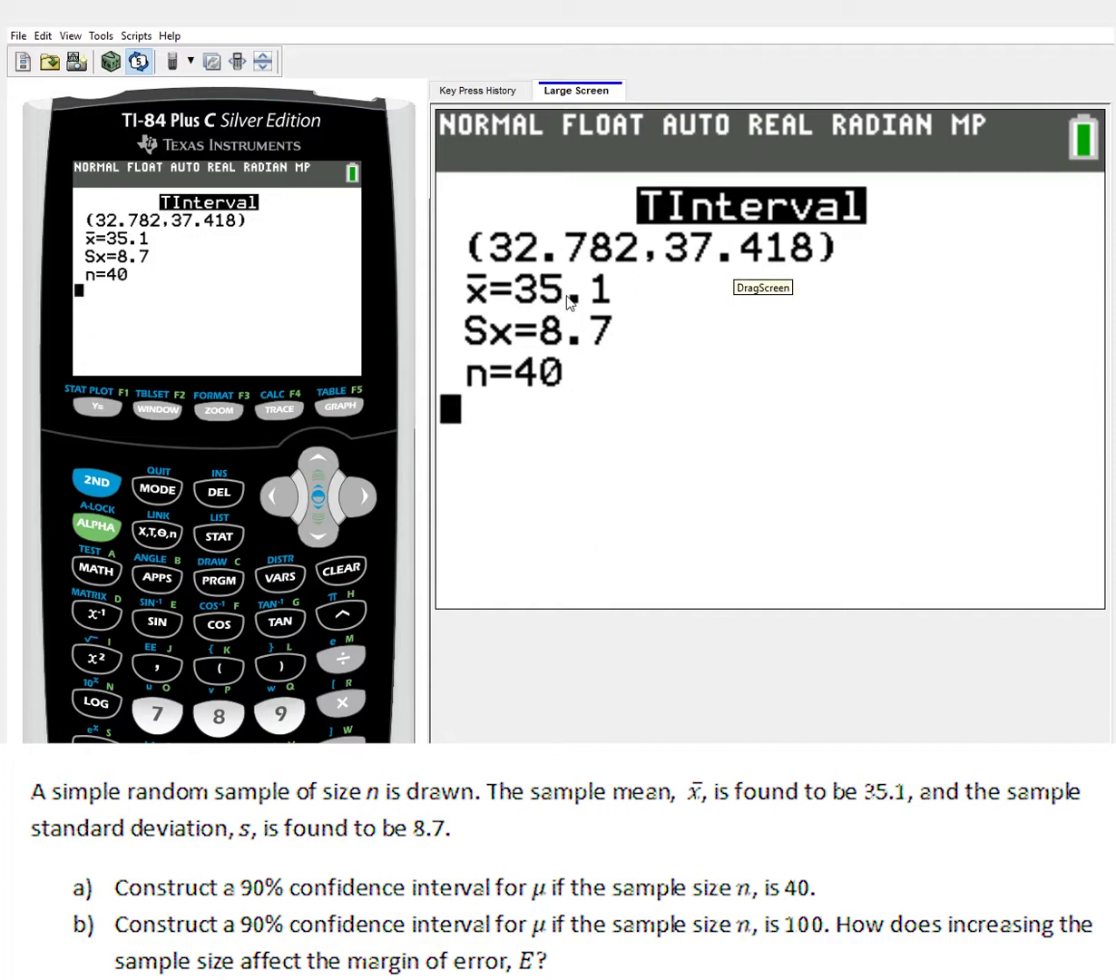
# Reopen the TInterval setup from the statistical tests for part b of the confidence interval problem.
pyautogui.click(281, 571)
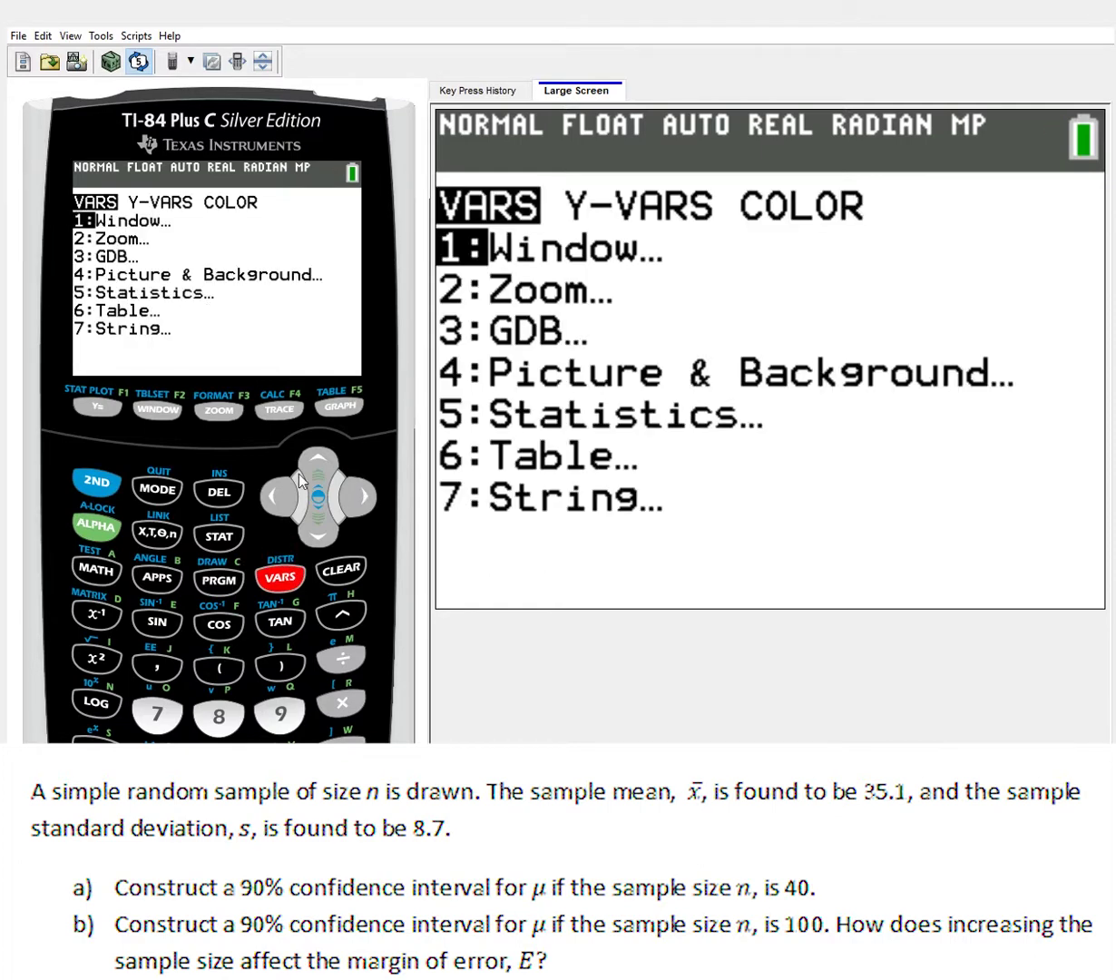
pyautogui.click(219, 535)
pyautogui.click(357, 490)
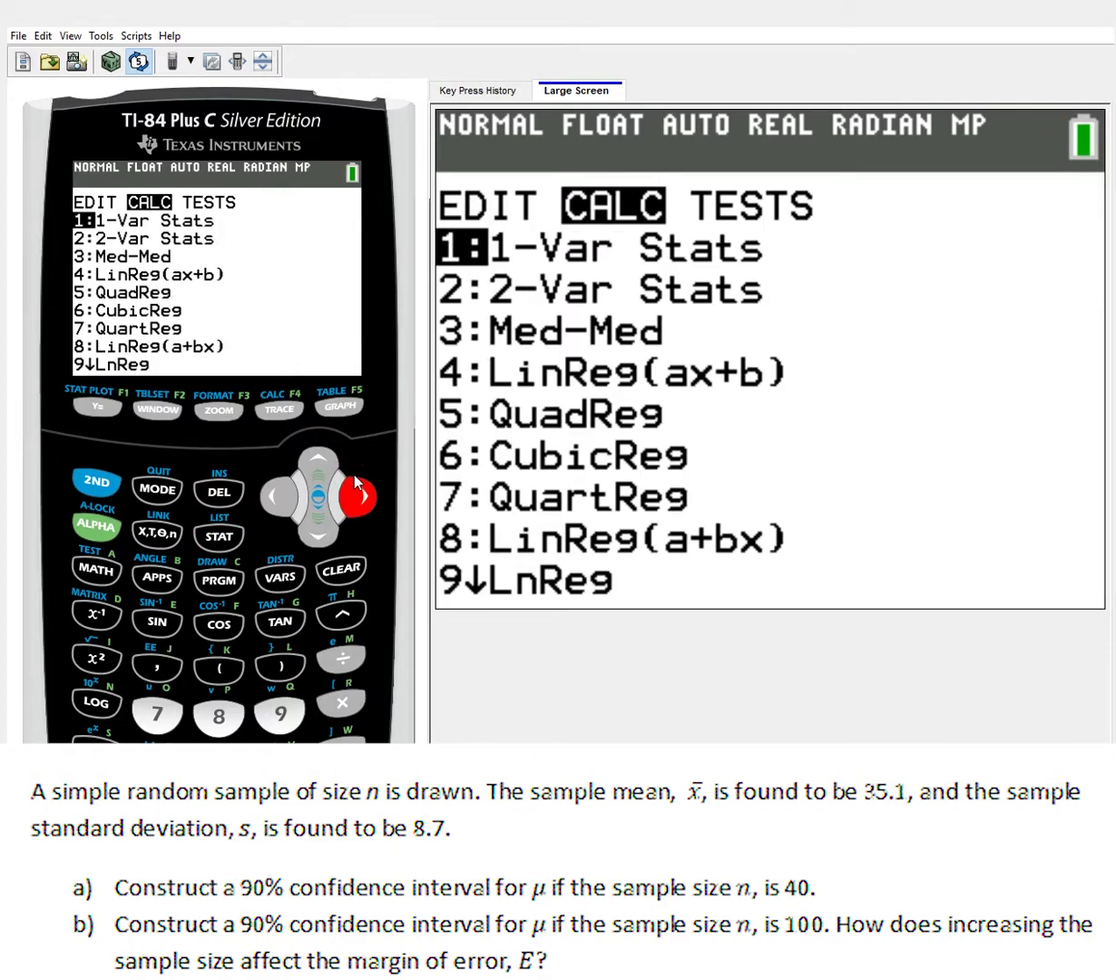
pyautogui.click(366, 477)
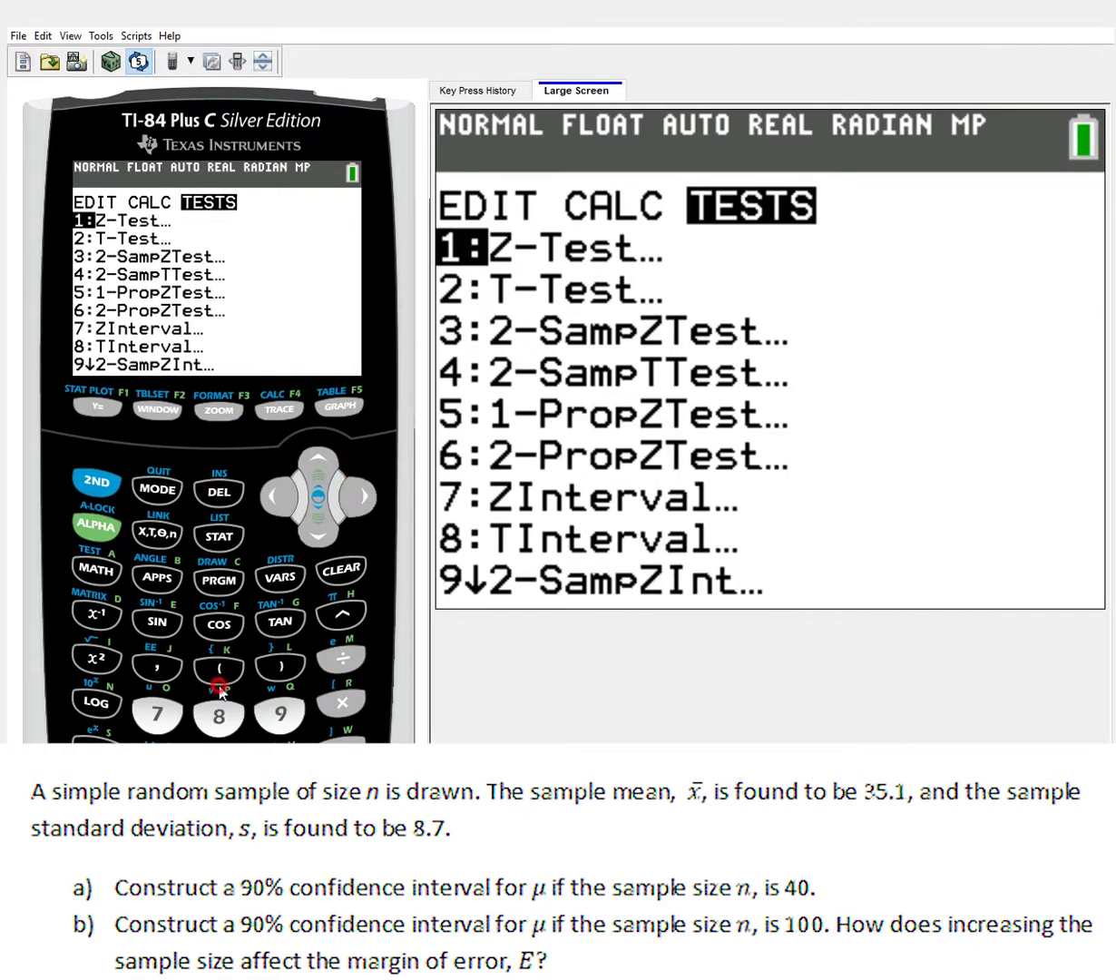
pyautogui.click(219, 715)
# Set the sample size to 100 for part b and calculate the t-interval.
pyautogui.click(313, 524)
pyautogui.click(317, 516)
pyautogui.click(316, 513)
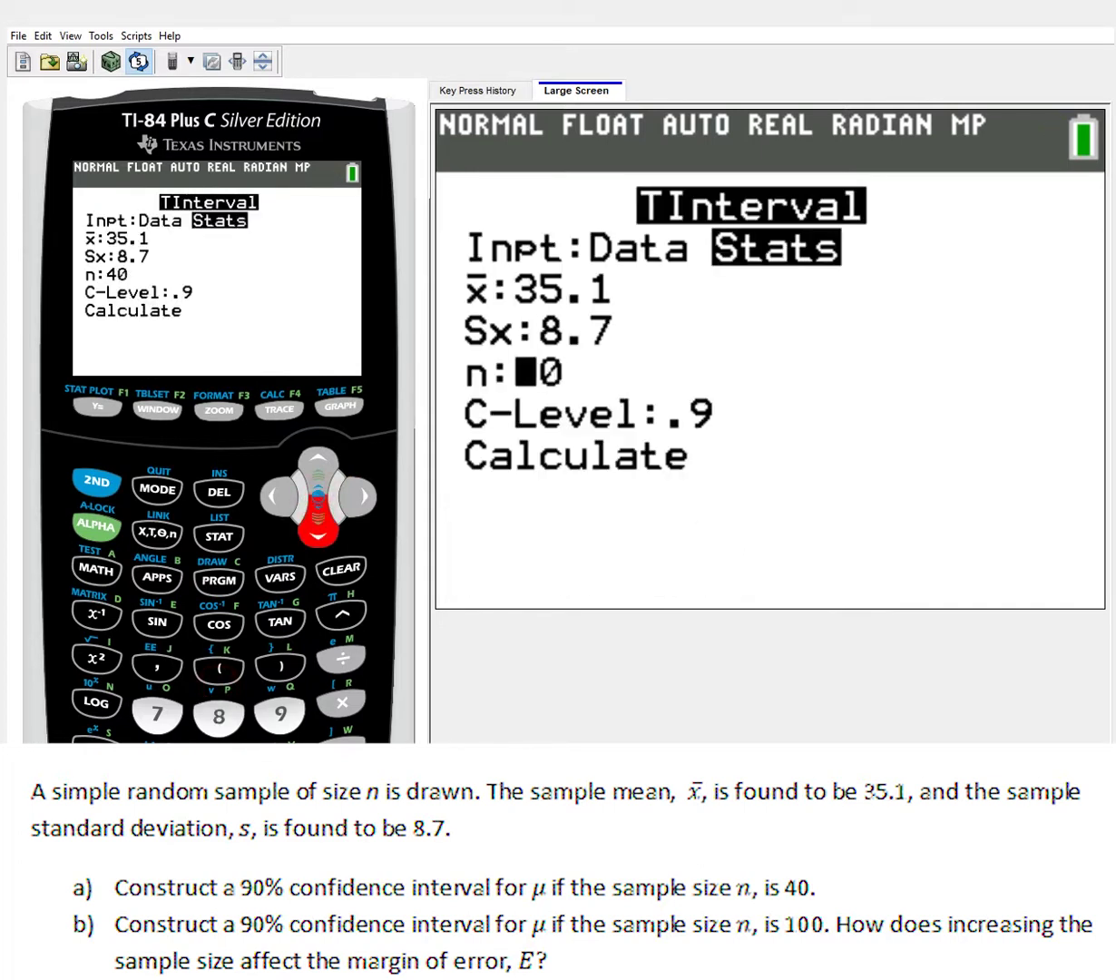
pyautogui.write('100')
pyautogui.press('Down')
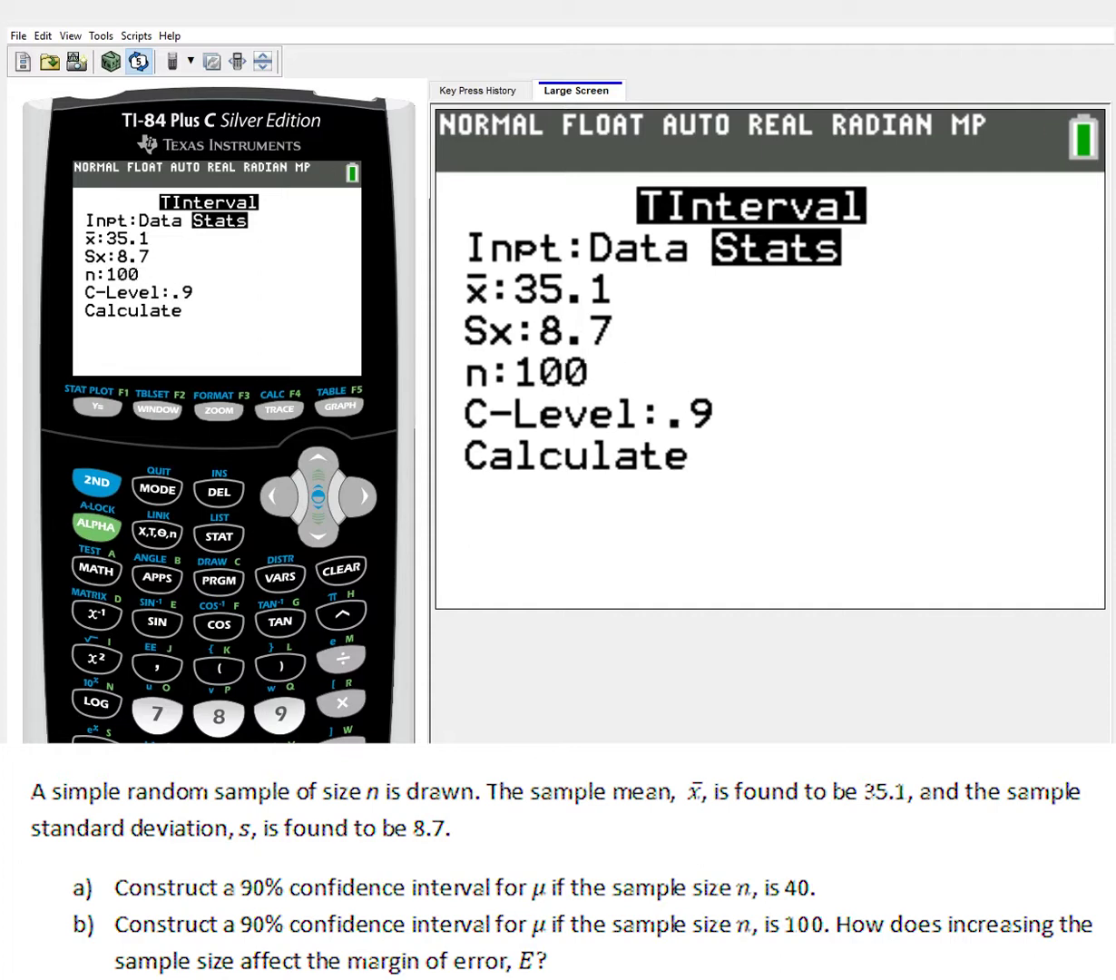
pyautogui.press('Down')
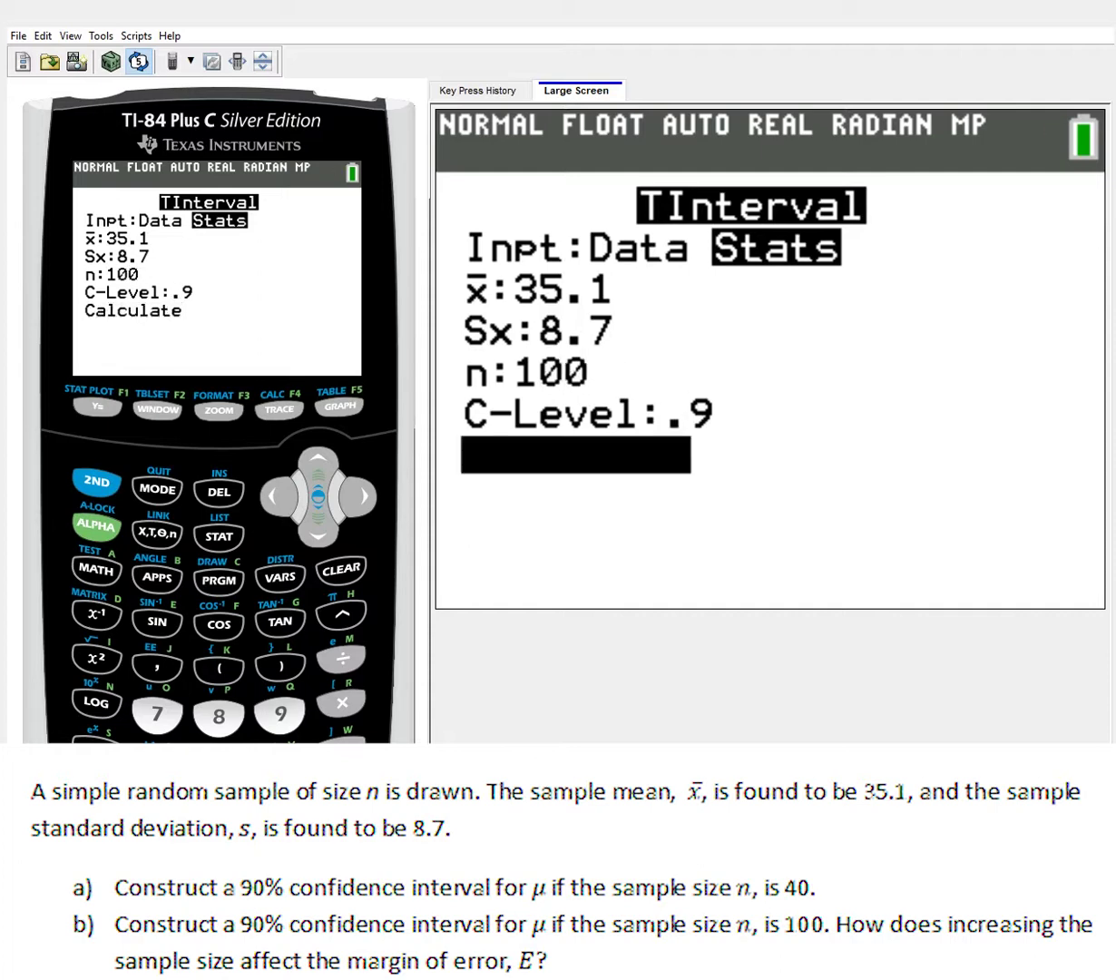
pyautogui.press('Return')
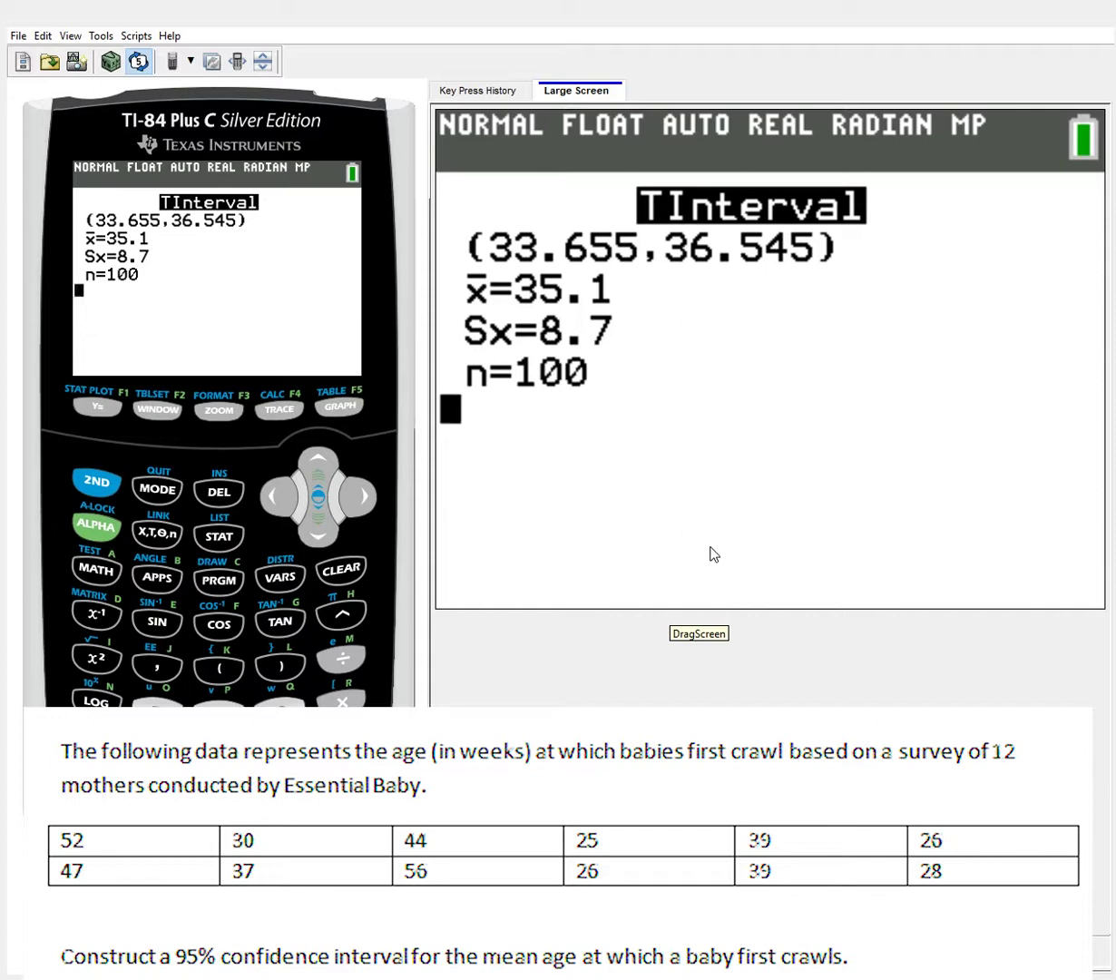
# Open the list editor and clear all existing data from list L1.
pyautogui.click(216, 516)
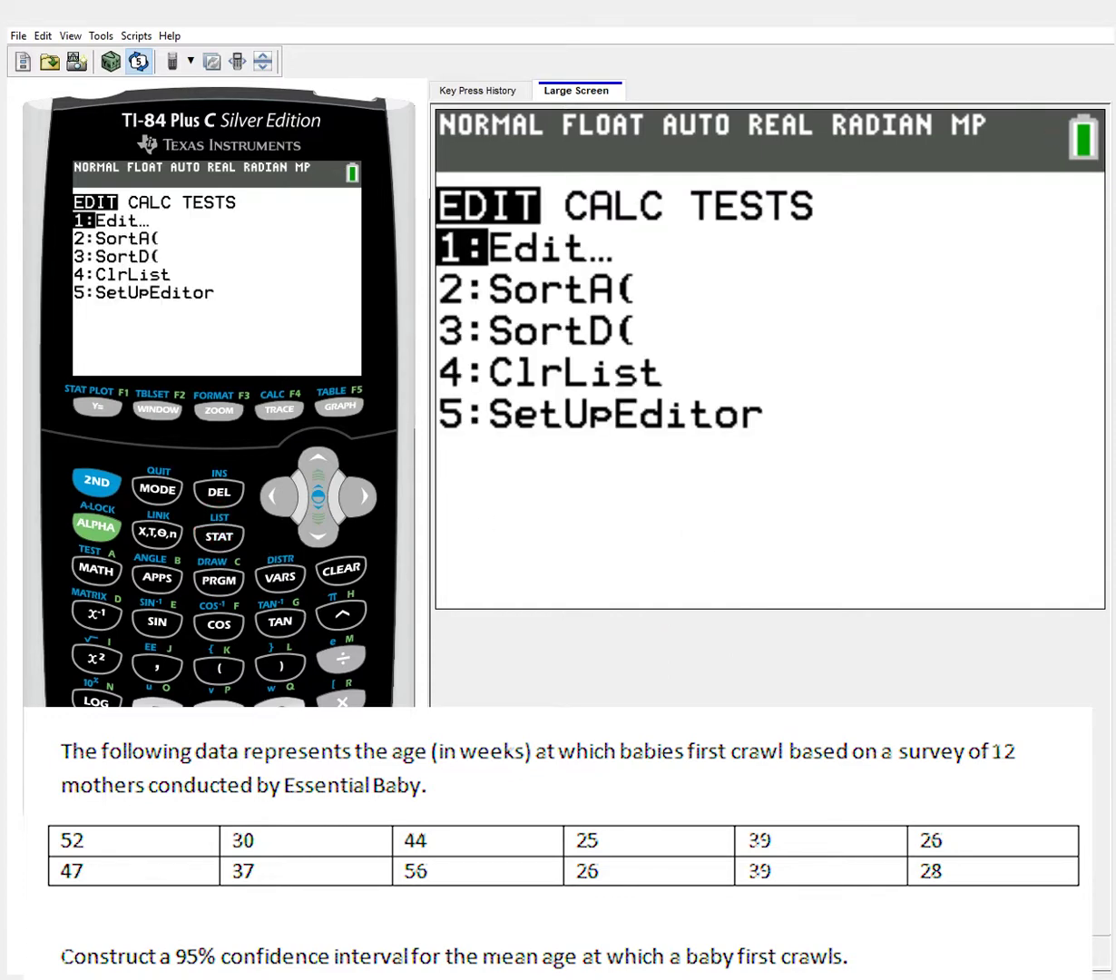
pyautogui.press('Return')
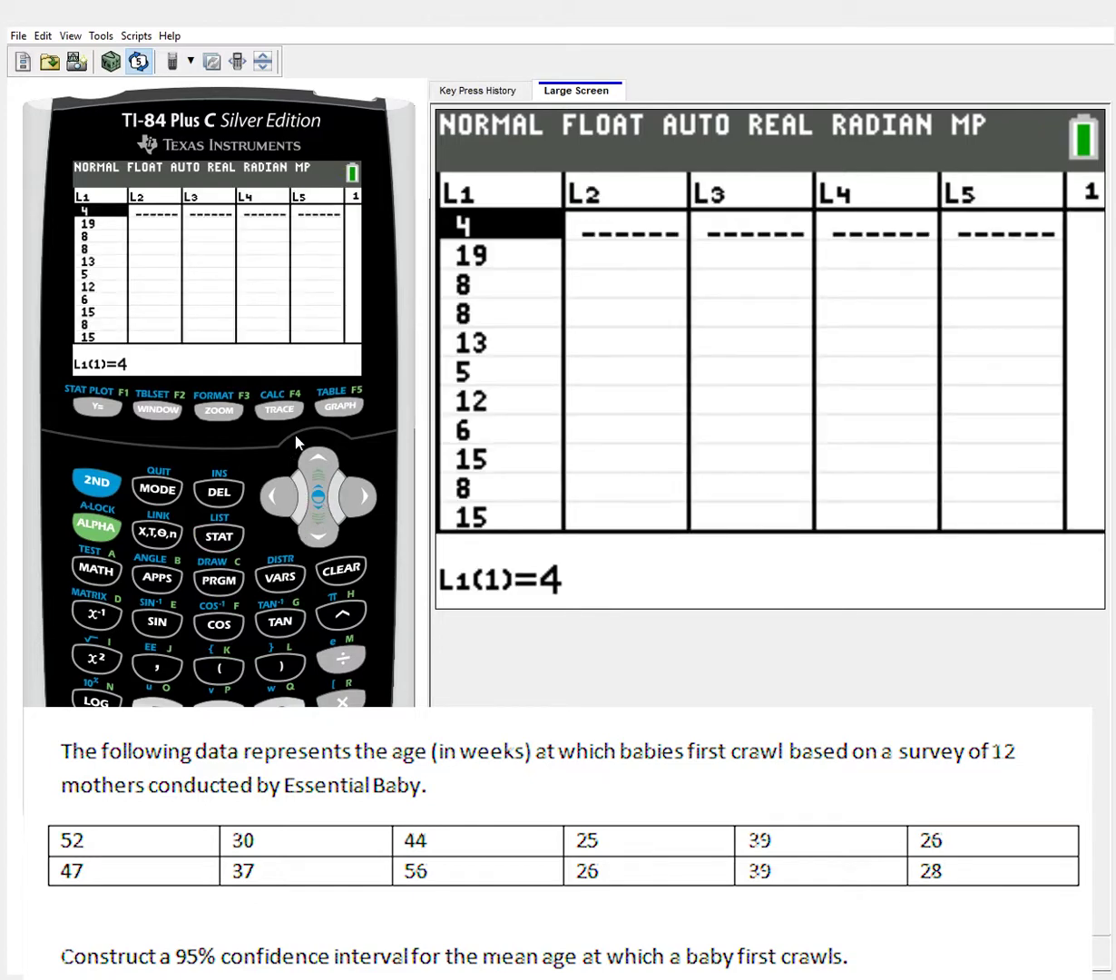
pyautogui.click(316, 462)
pyautogui.click(341, 568)
pyautogui.click(317, 511)
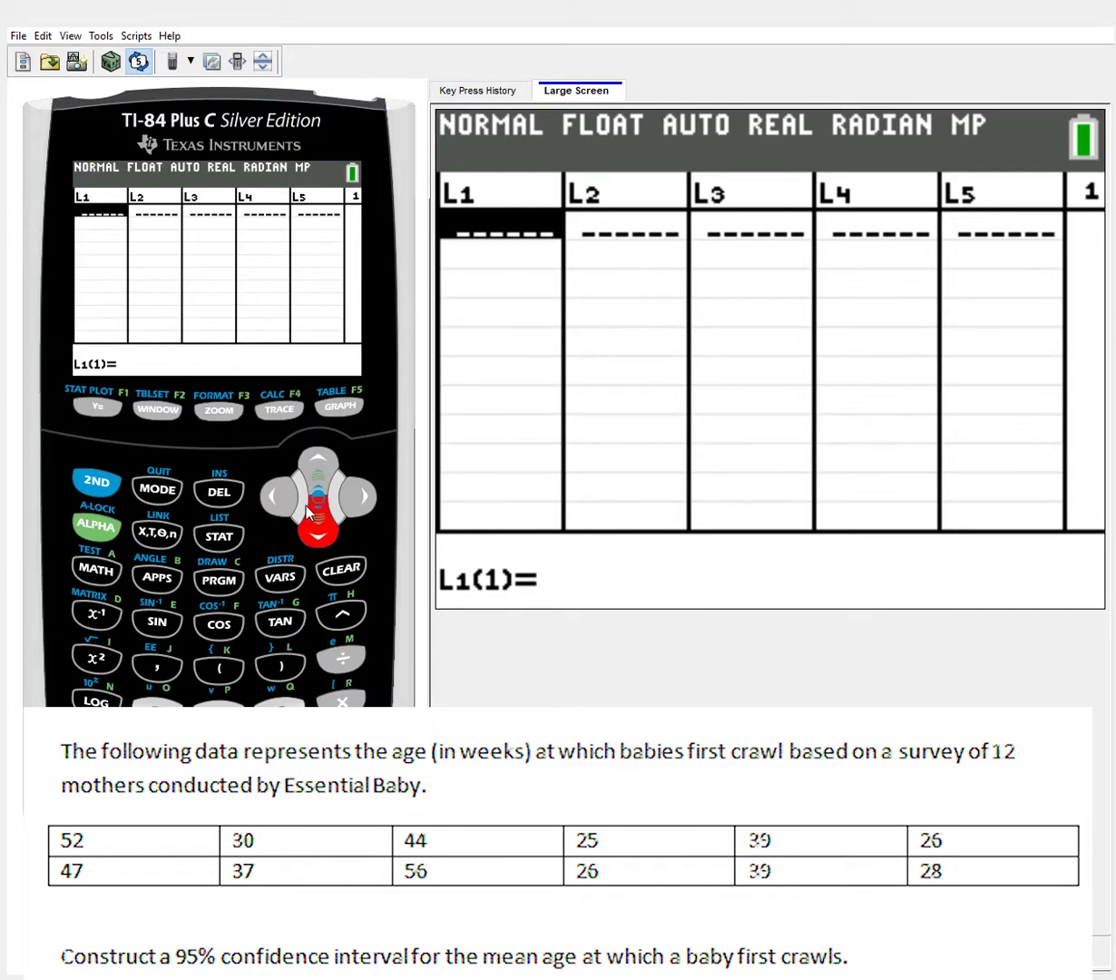
# Enter the first six crawling ages in L1: 52, 30, 44, 35, 39 and 26.
pyautogui.write('52')
pyautogui.press('Return')
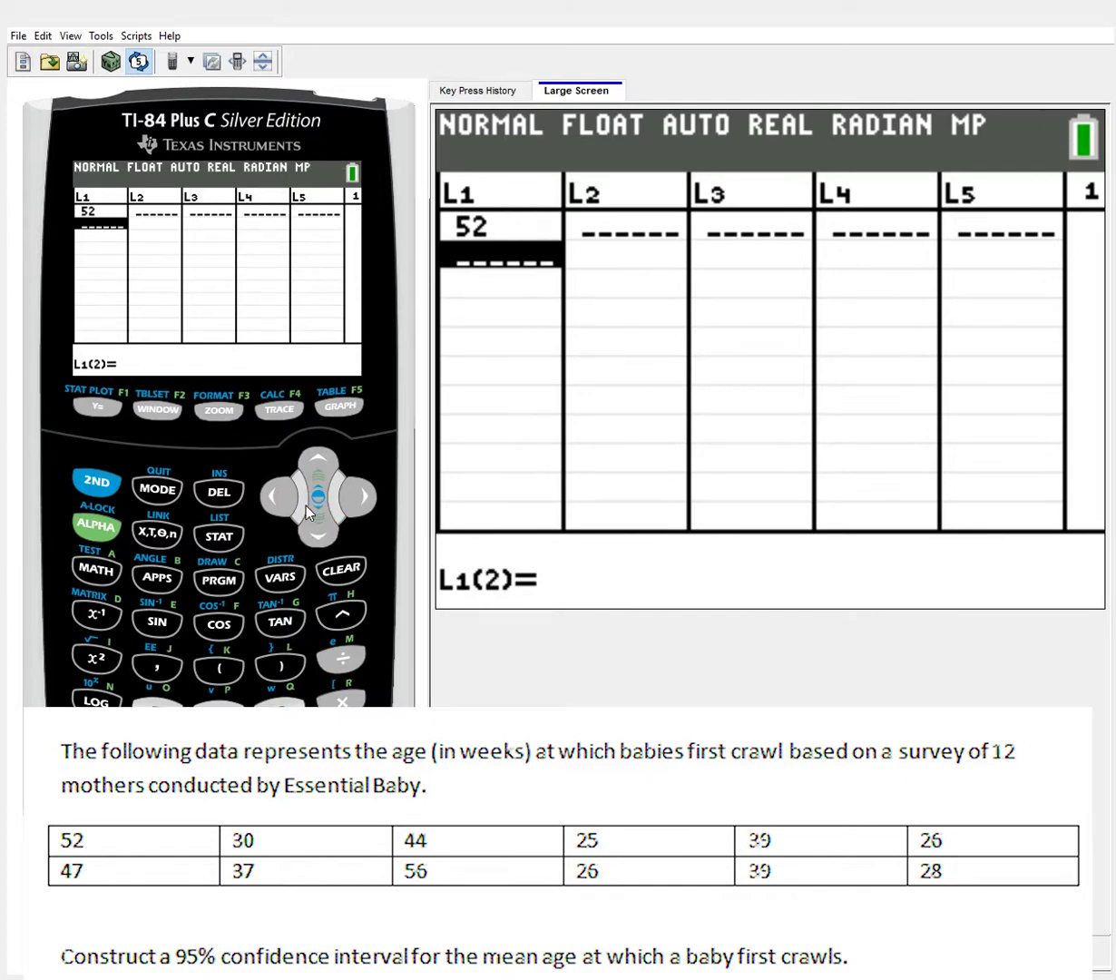
pyautogui.write('30')
pyautogui.press('Return')
pyautogui.write('44')
pyautogui.press('Return')
pyautogui.write('35')
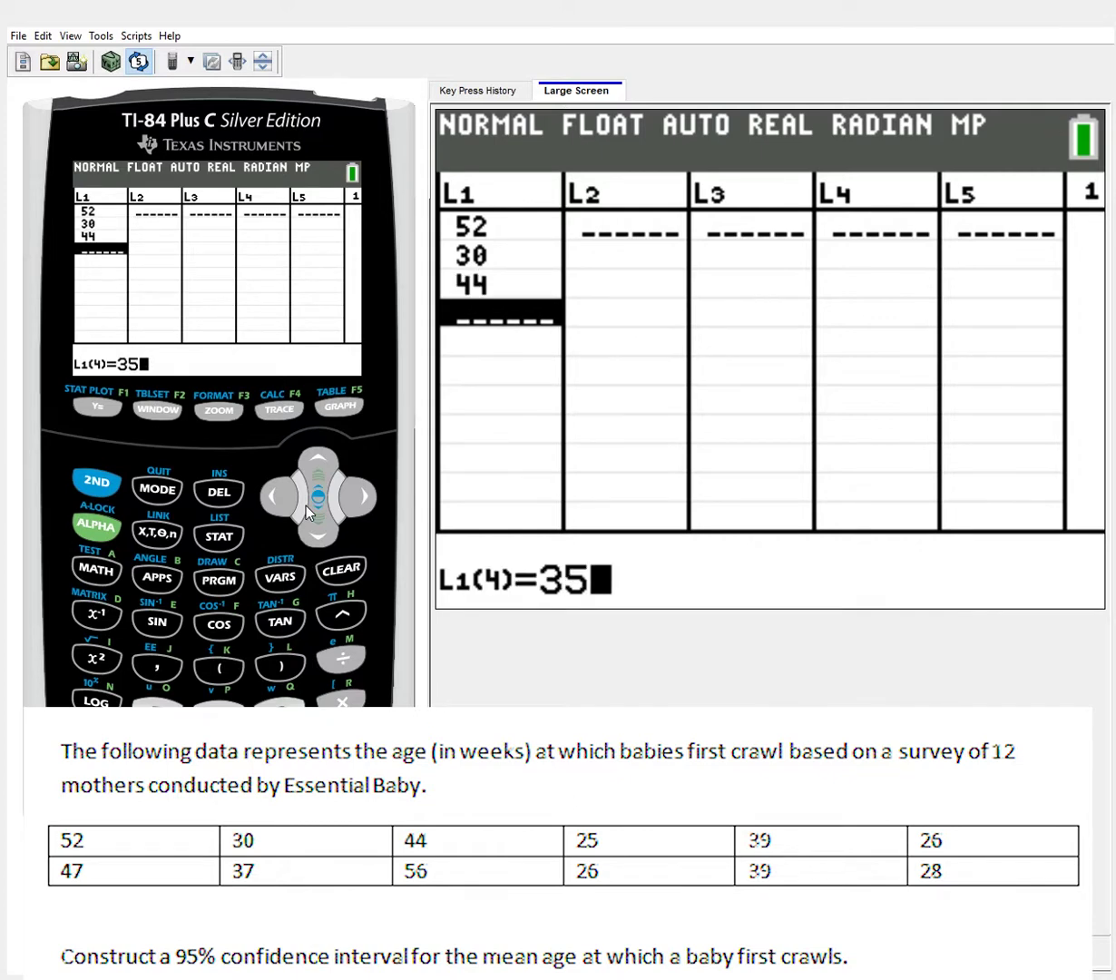
pyautogui.press('Return')
pyautogui.write('39')
pyautogui.press('Return')
pyautogui.write('2')
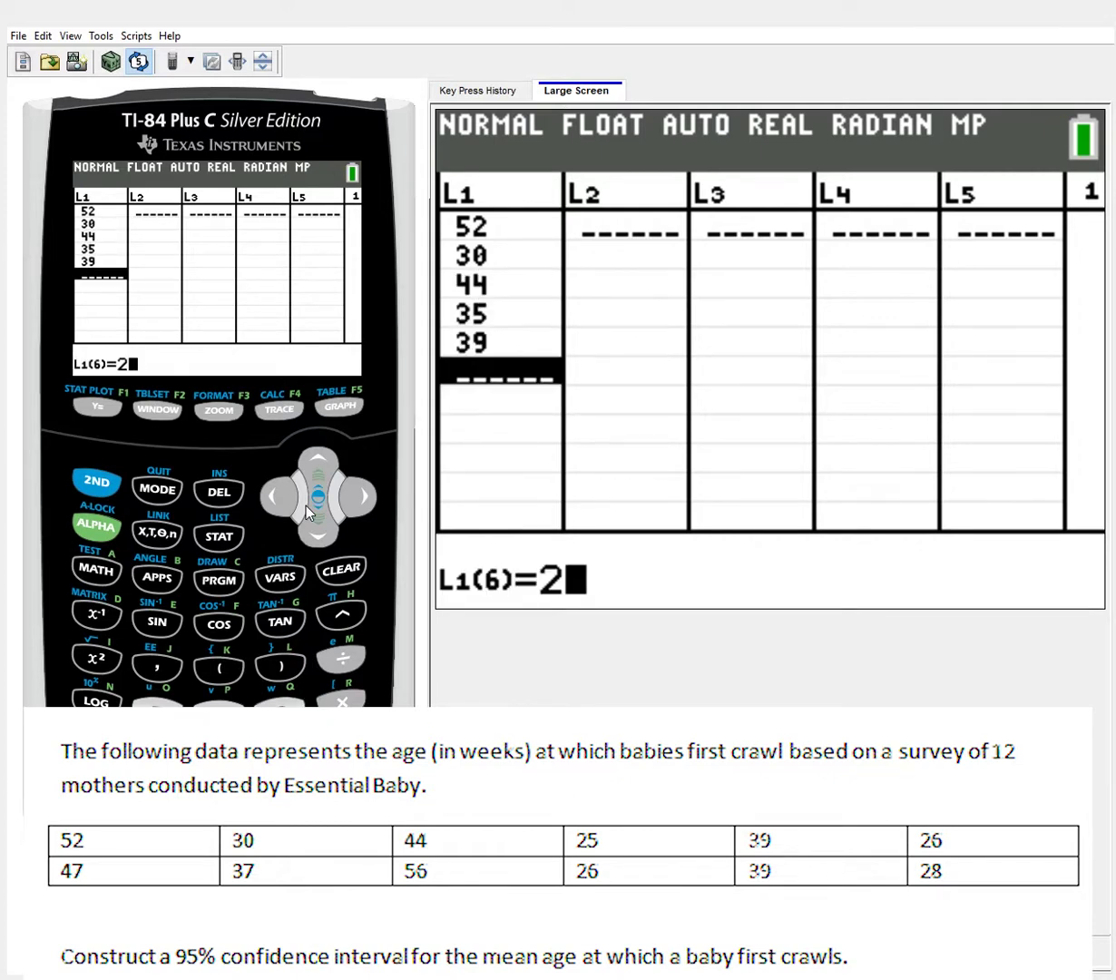
pyautogui.write('6')
pyautogui.press('Return')
# Add the remaining six crawling ages to L1: 47, 37, 56, 26, 39 and 28.
pyautogui.write('4')
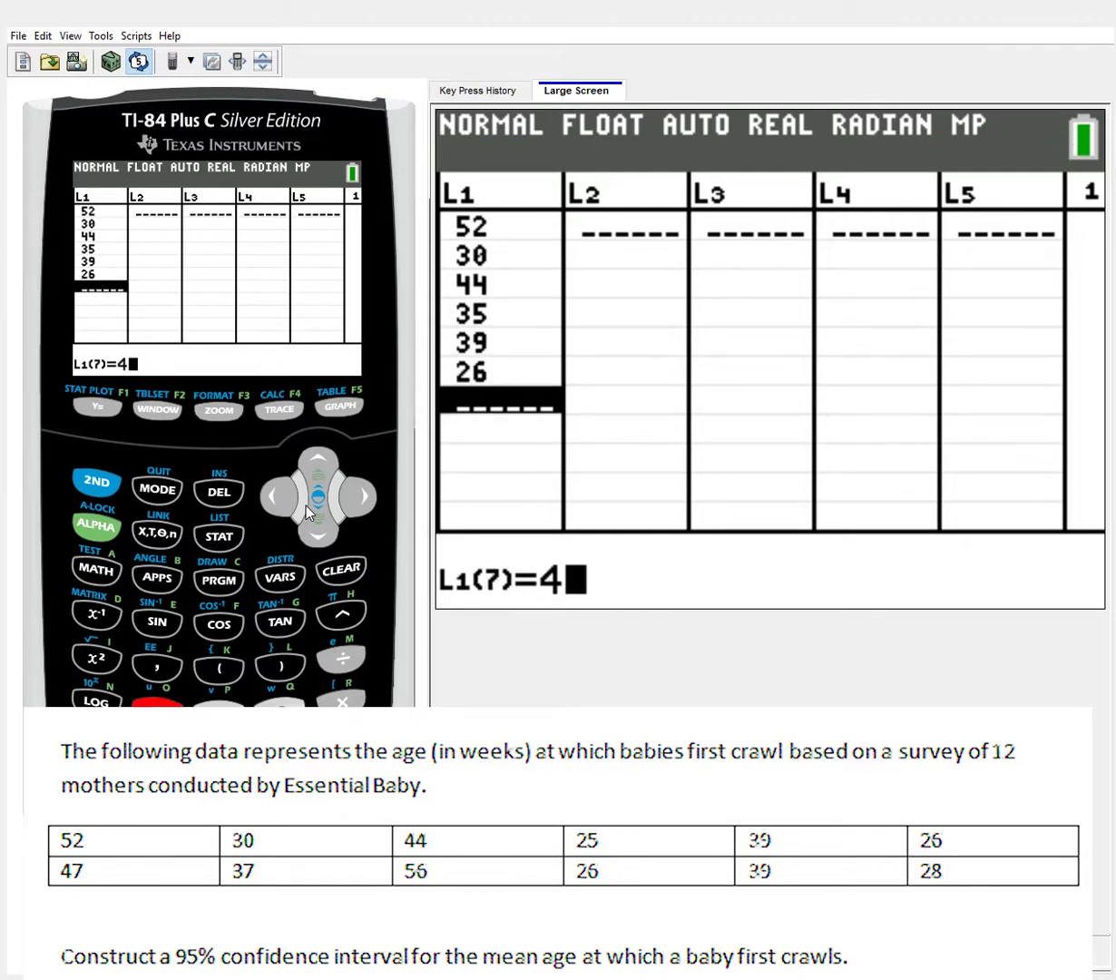
pyautogui.write('7')
pyautogui.press('Return')
pyautogui.write('3')
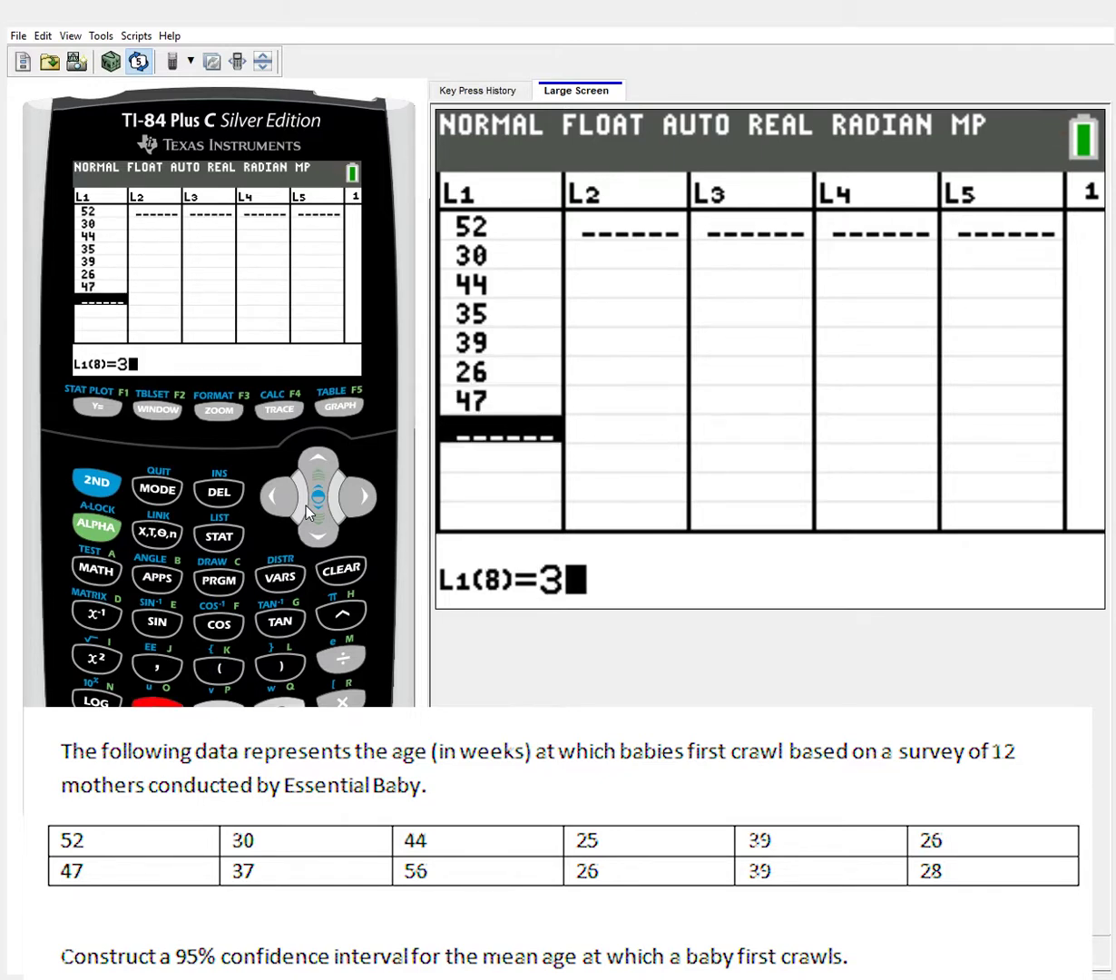
pyautogui.write('7')
pyautogui.press('Return')
pyautogui.write('56')
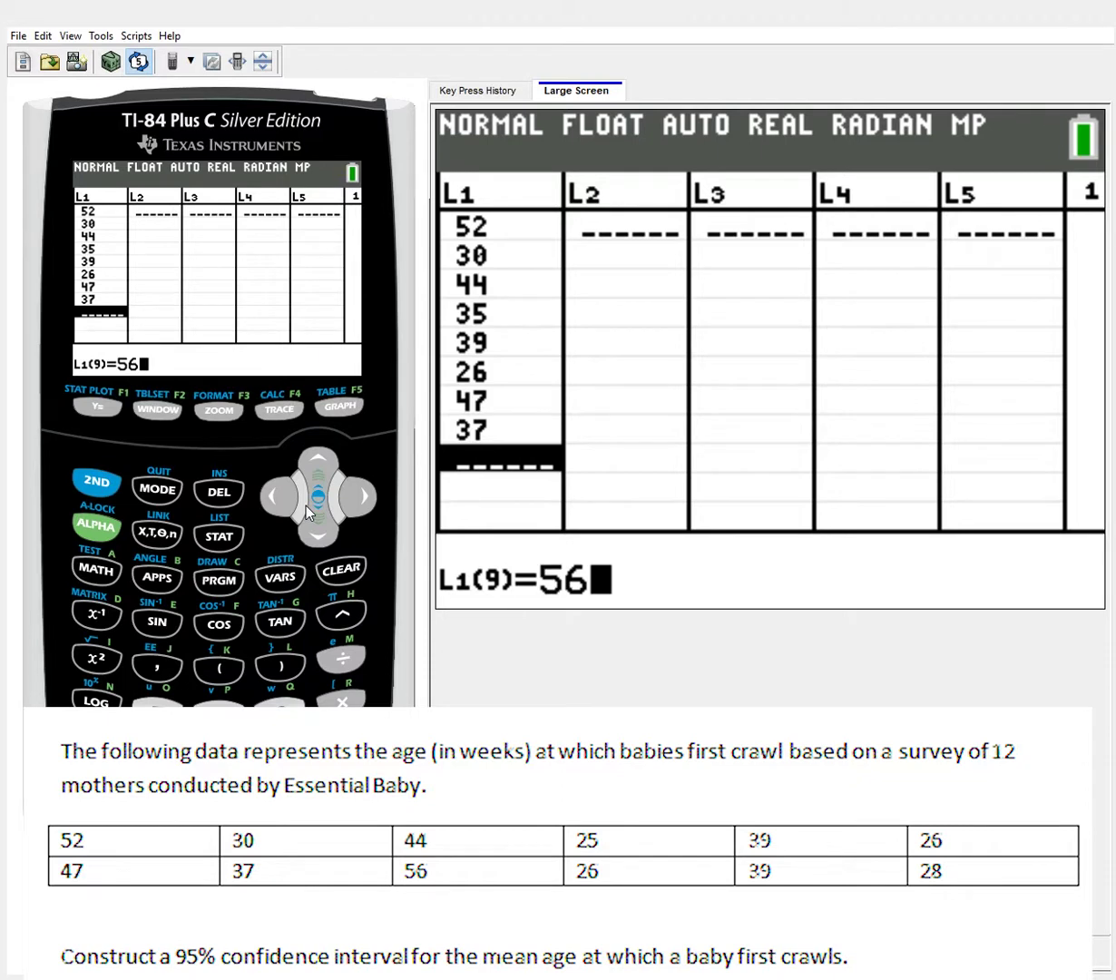
pyautogui.press('Return')
pyautogui.write('26')
pyautogui.press('Return')
pyautogui.write('39')
pyautogui.press('Return')
pyautogui.write('28')
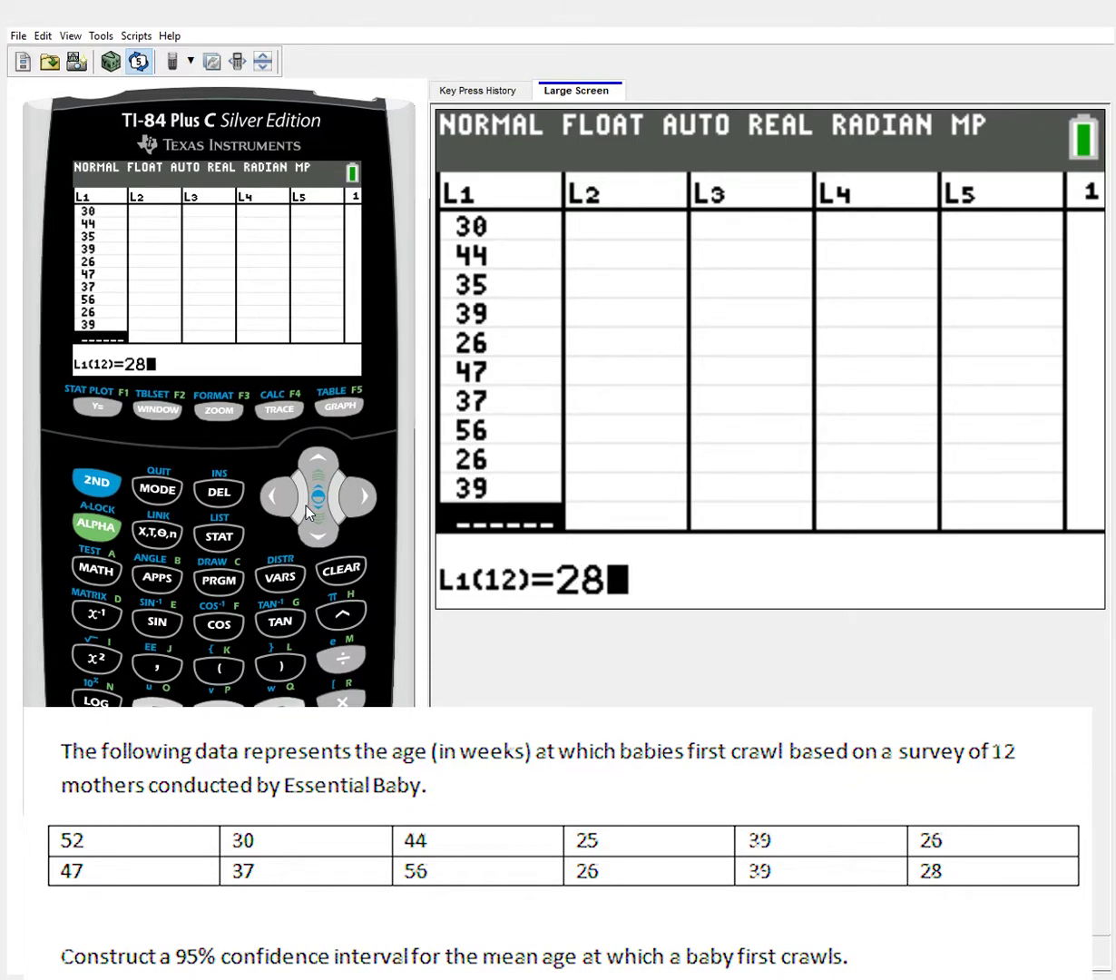
pyautogui.press('Return')
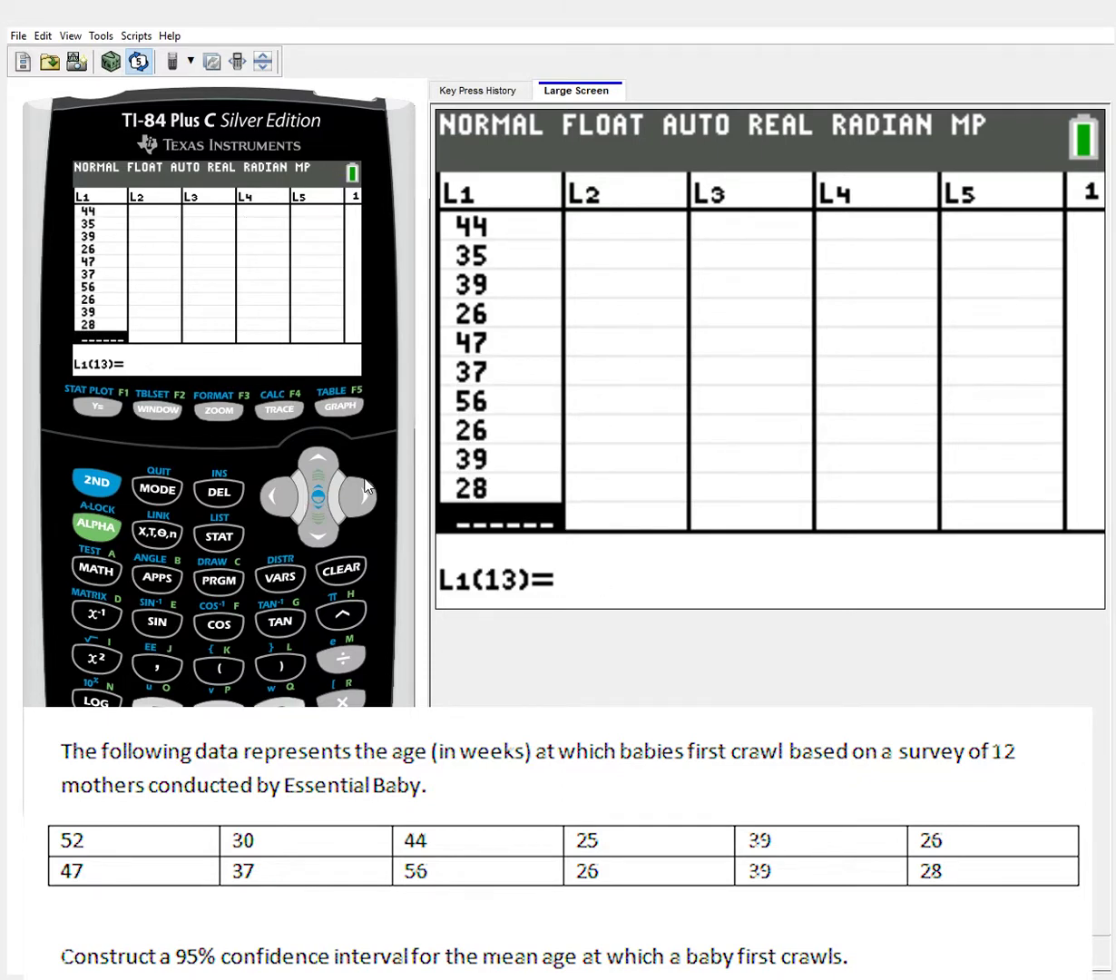
pyautogui.click(317, 508)
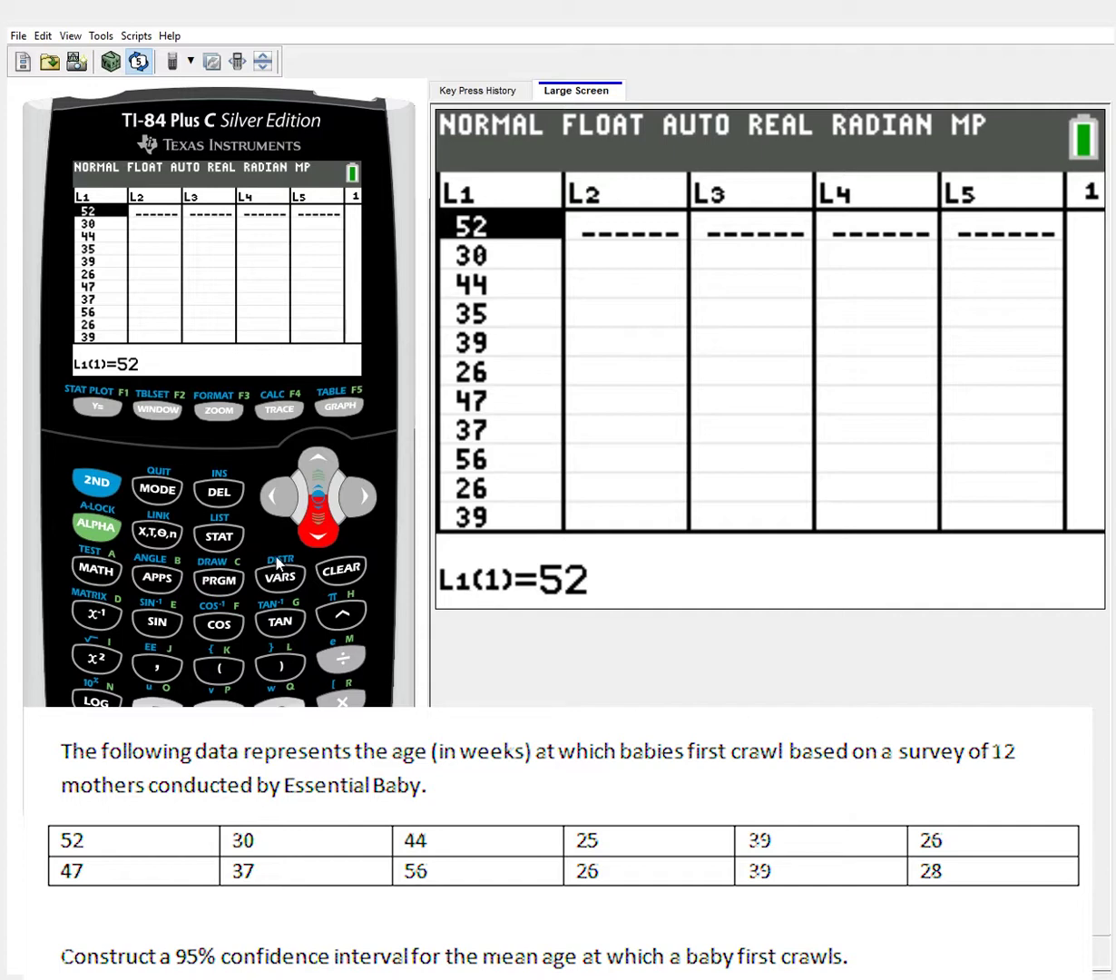
# Open the TInterval setup from the statistical tests and switch its input type to Data.
pyautogui.click(215, 513)
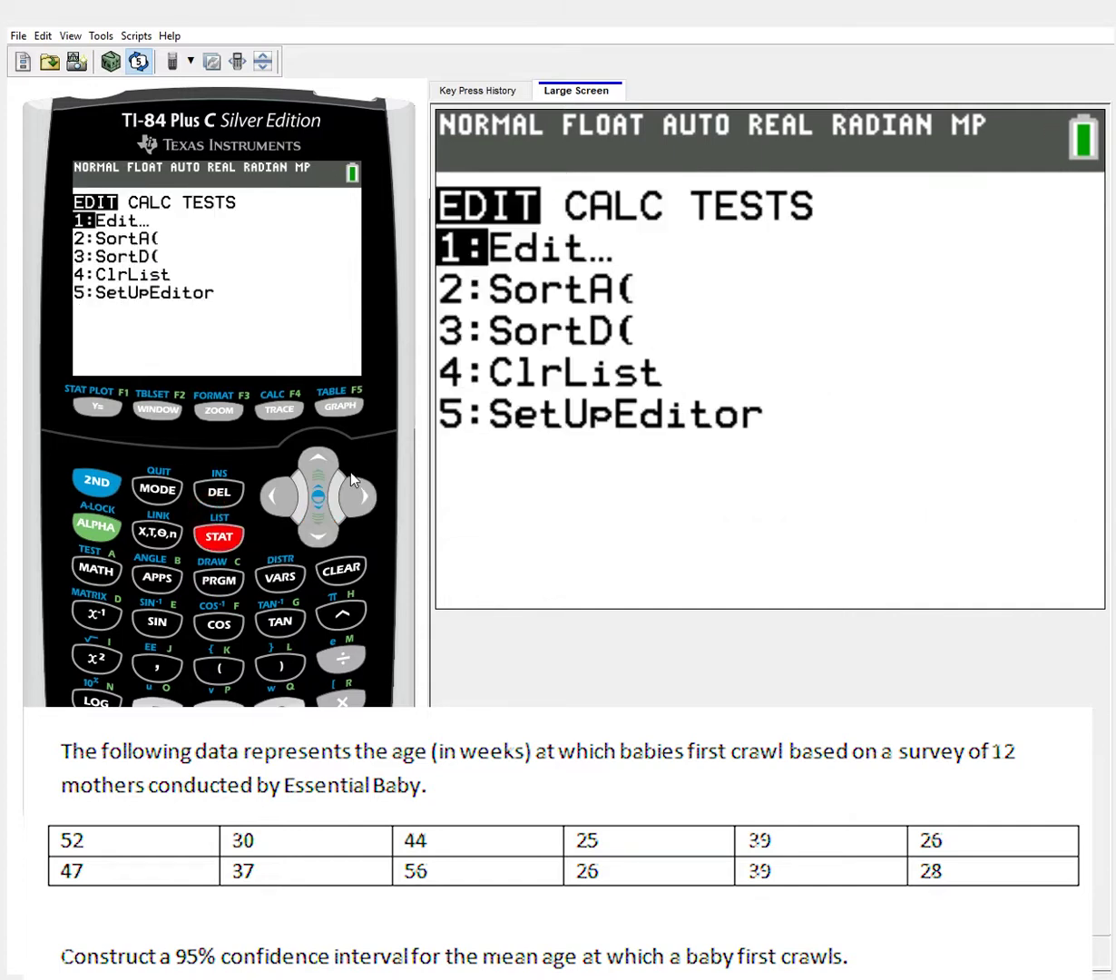
pyautogui.click(355, 499)
pyautogui.click(355, 501)
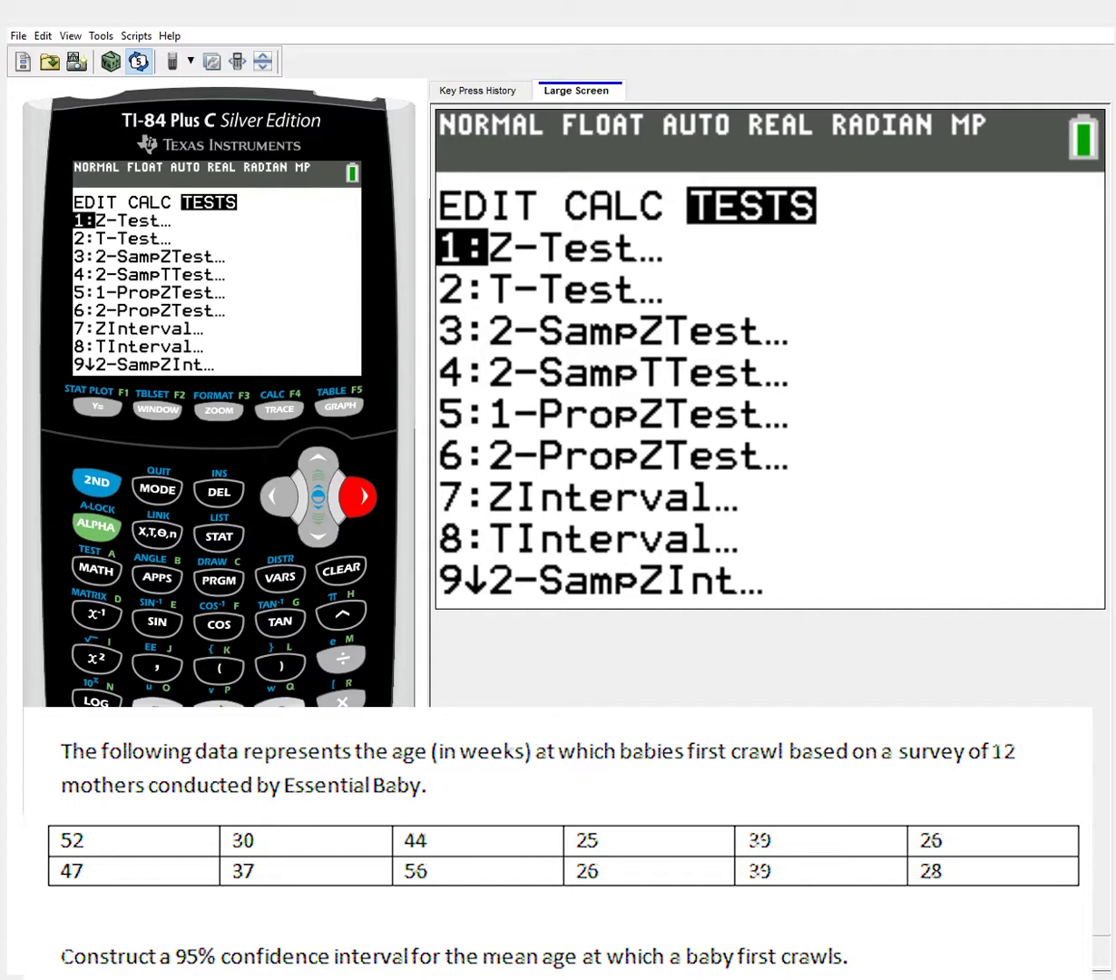
pyautogui.click(219, 703)
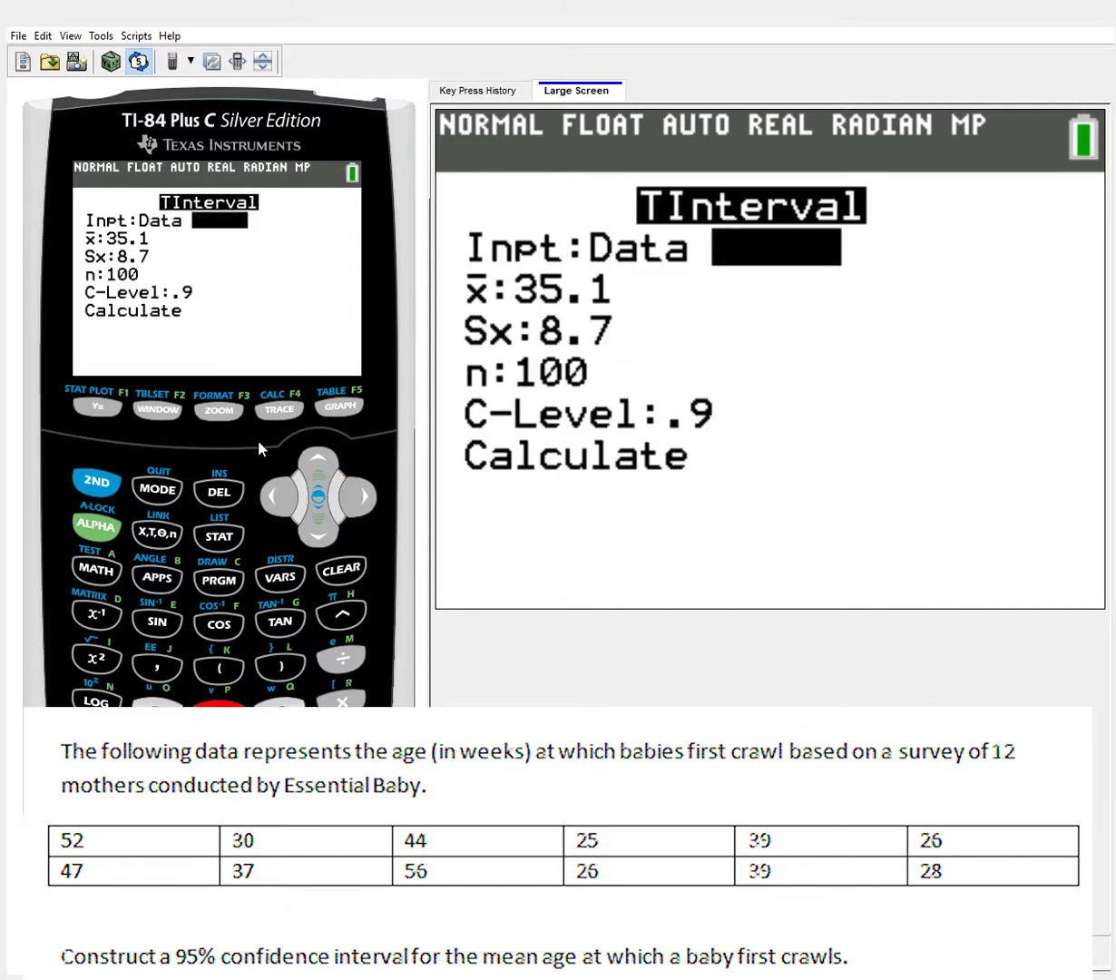
pyautogui.click(276, 496)
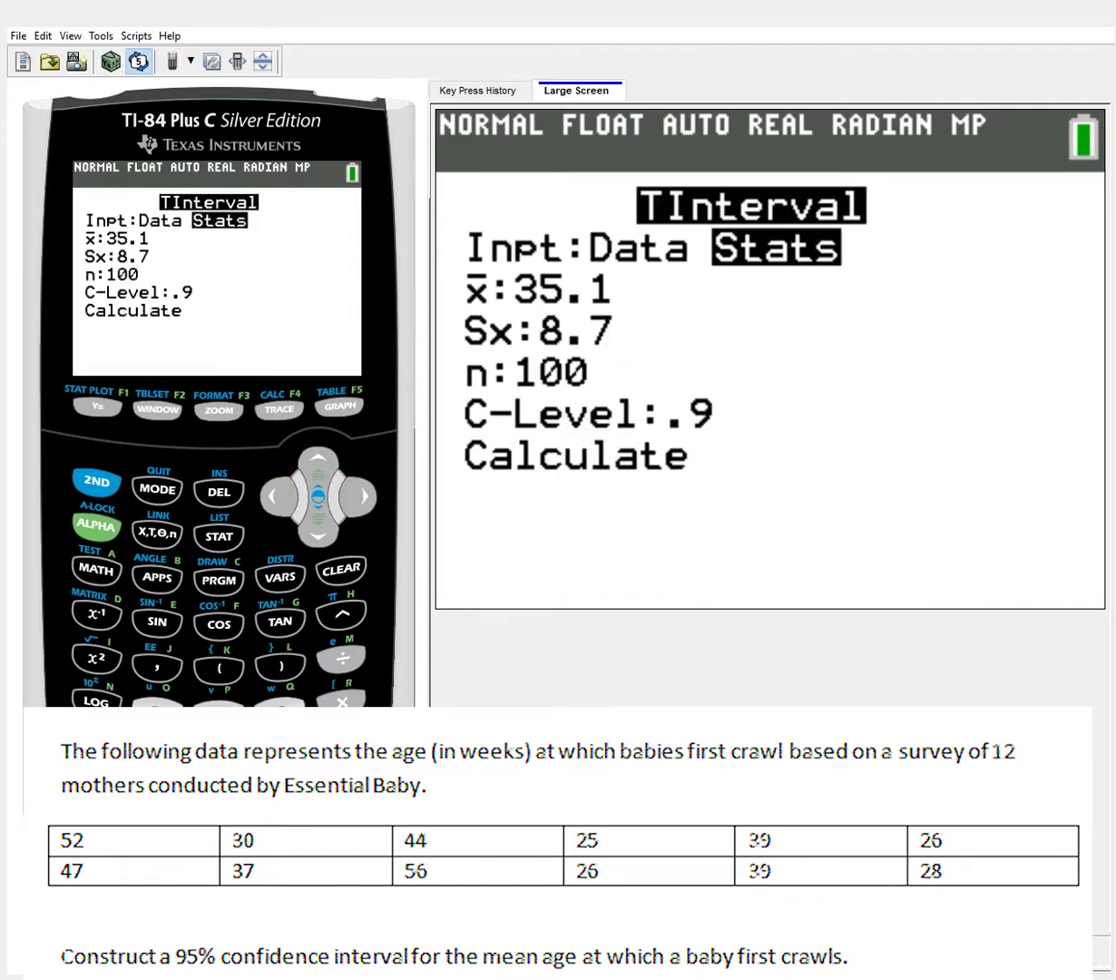
pyautogui.press('Return')
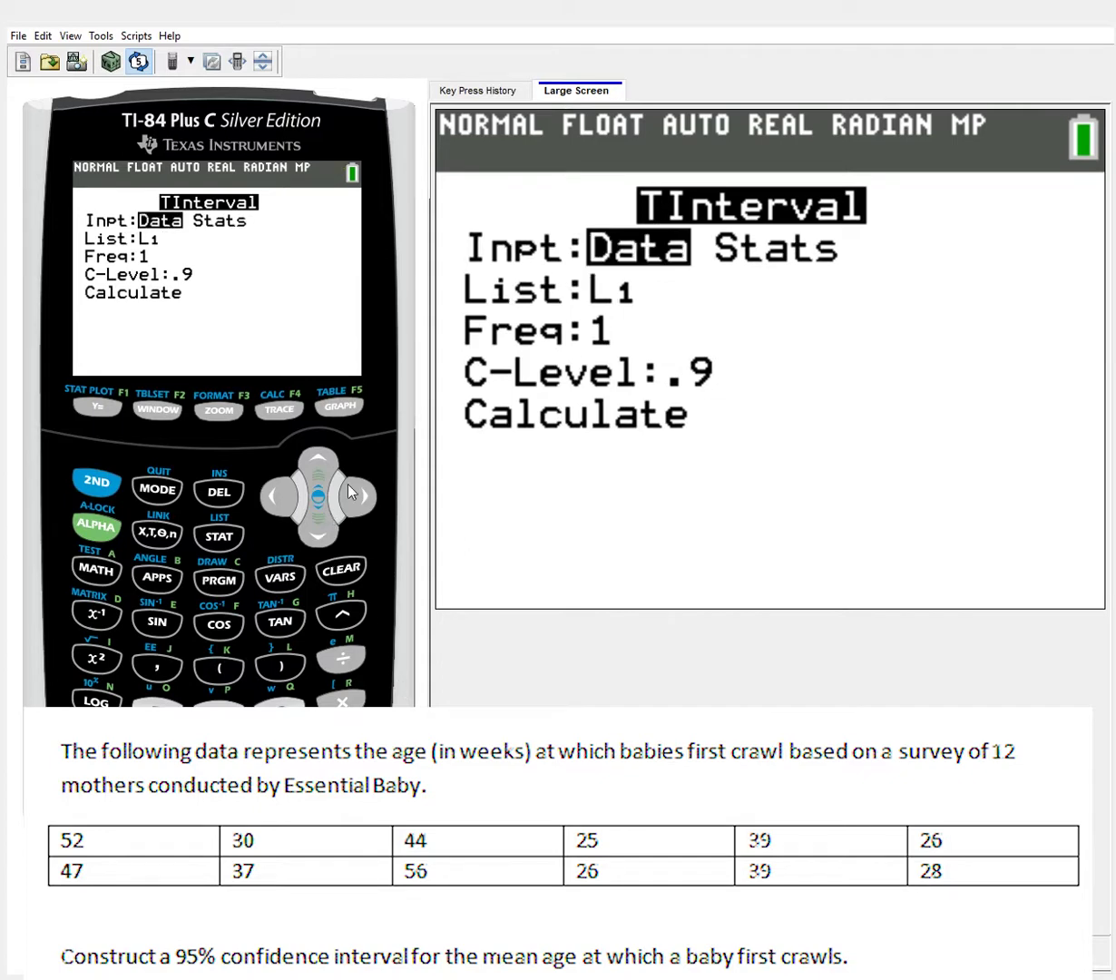
# Keep list L1 with frequency 1, set the confidence level to .95 and calculate the t-interval.
pyautogui.click(318, 513)
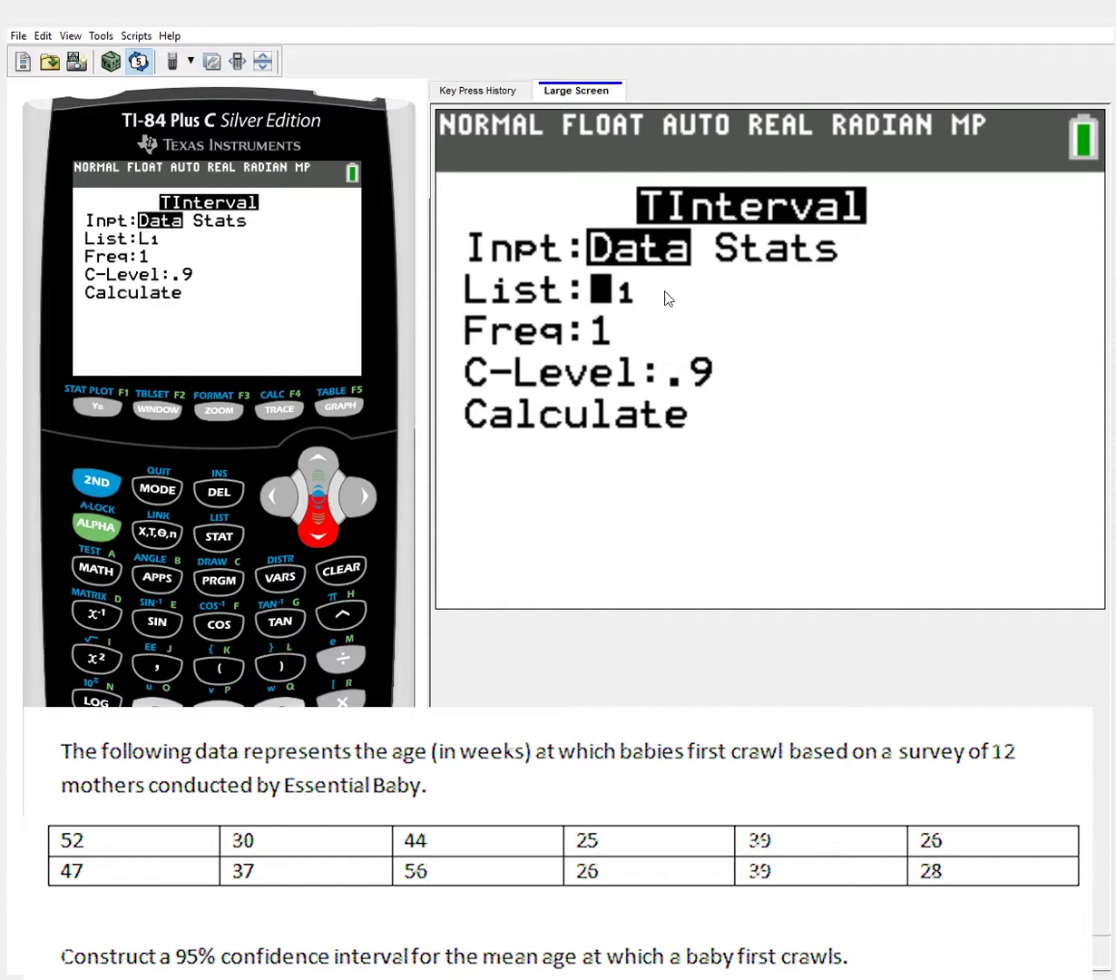
pyautogui.press('Down')
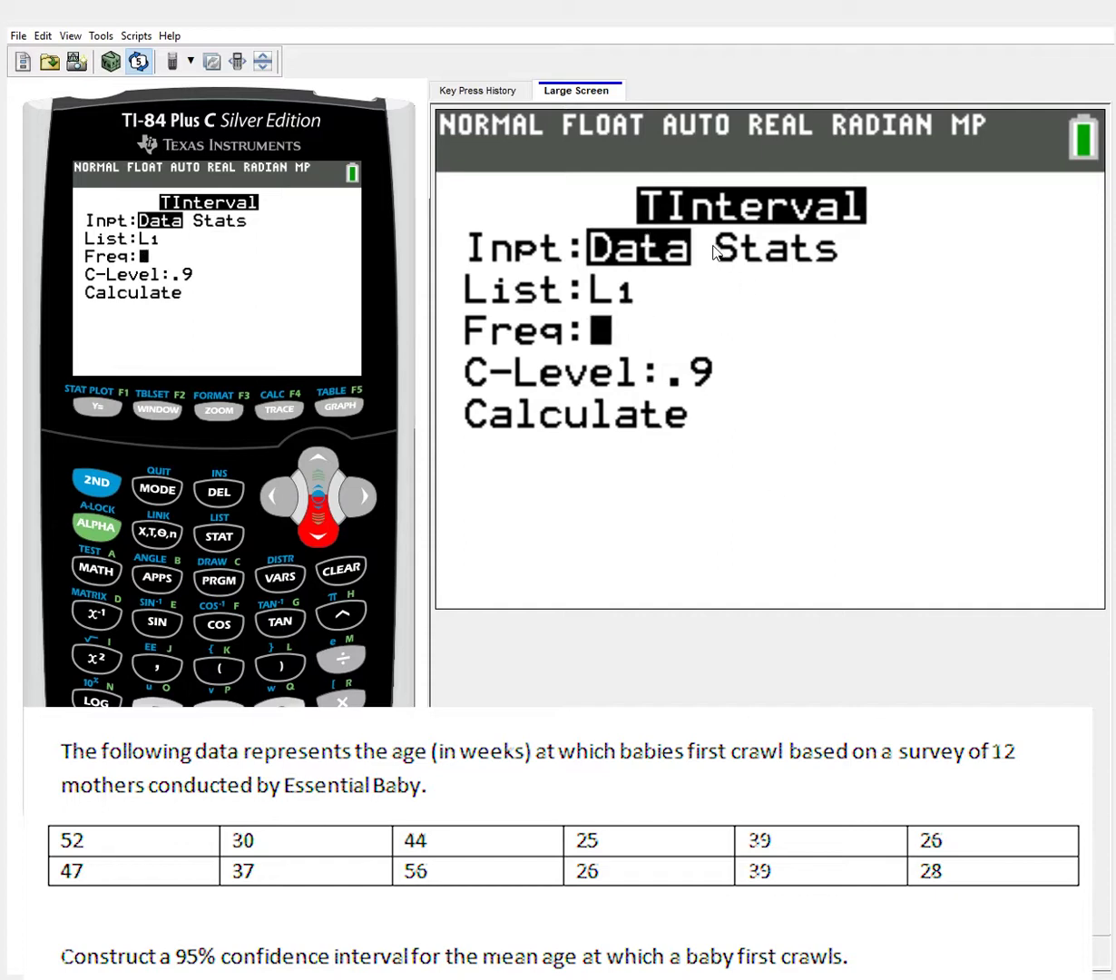
pyautogui.click(317, 517)
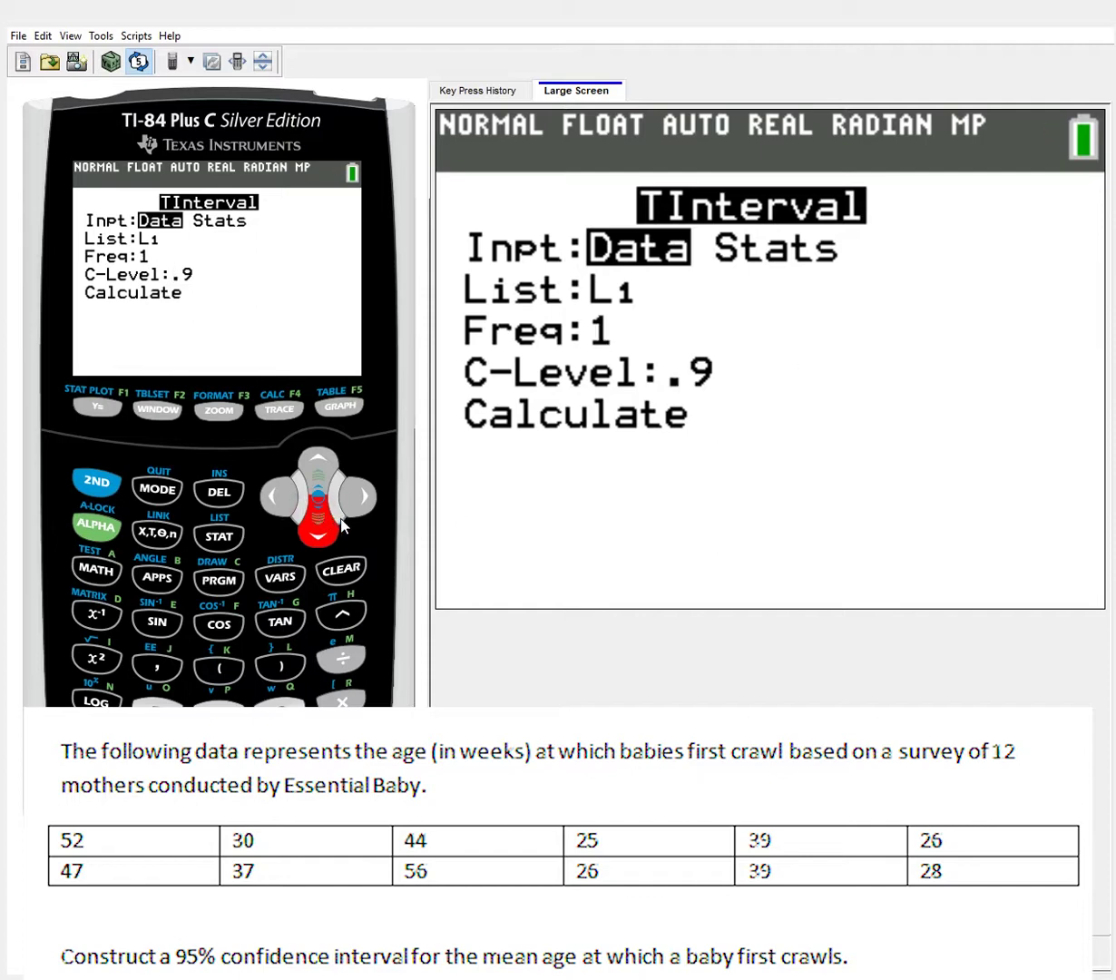
pyautogui.write('.95')
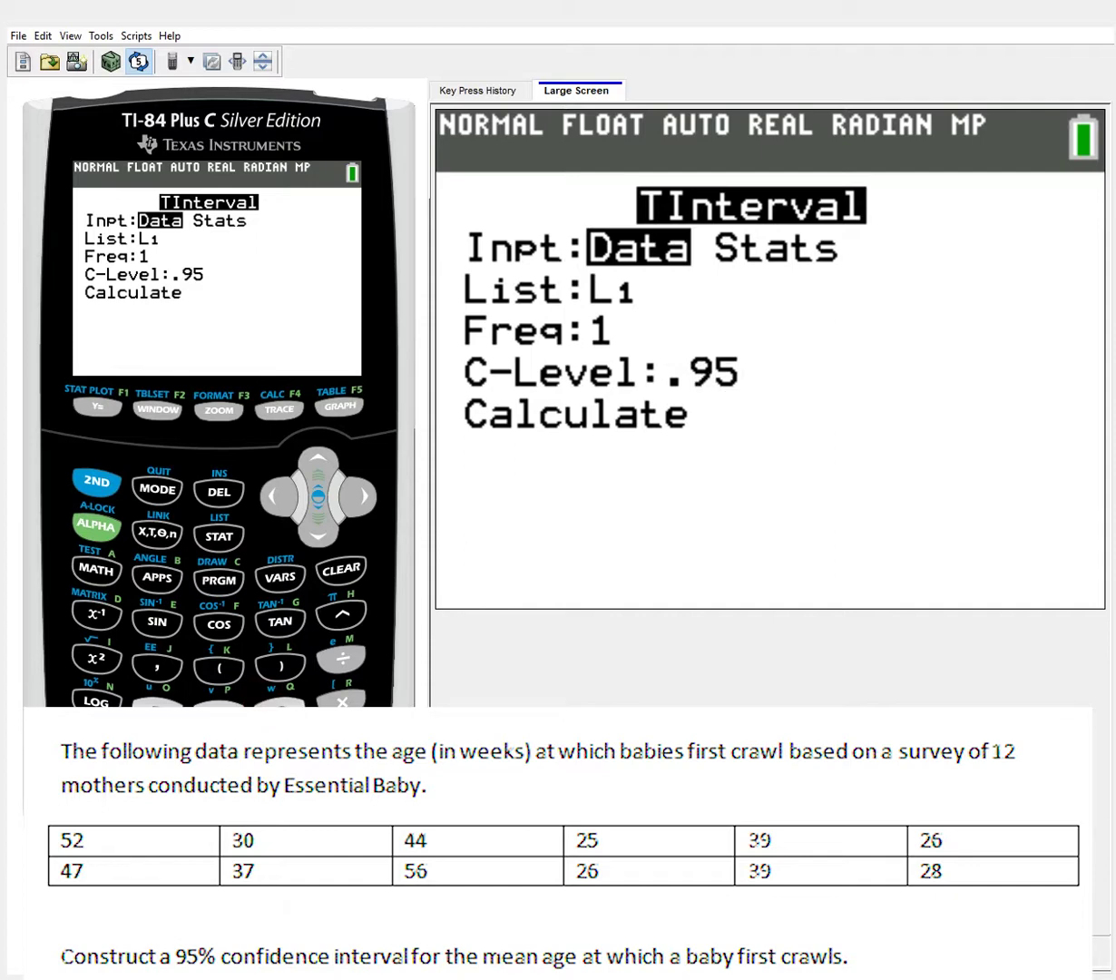
pyautogui.press('Down')
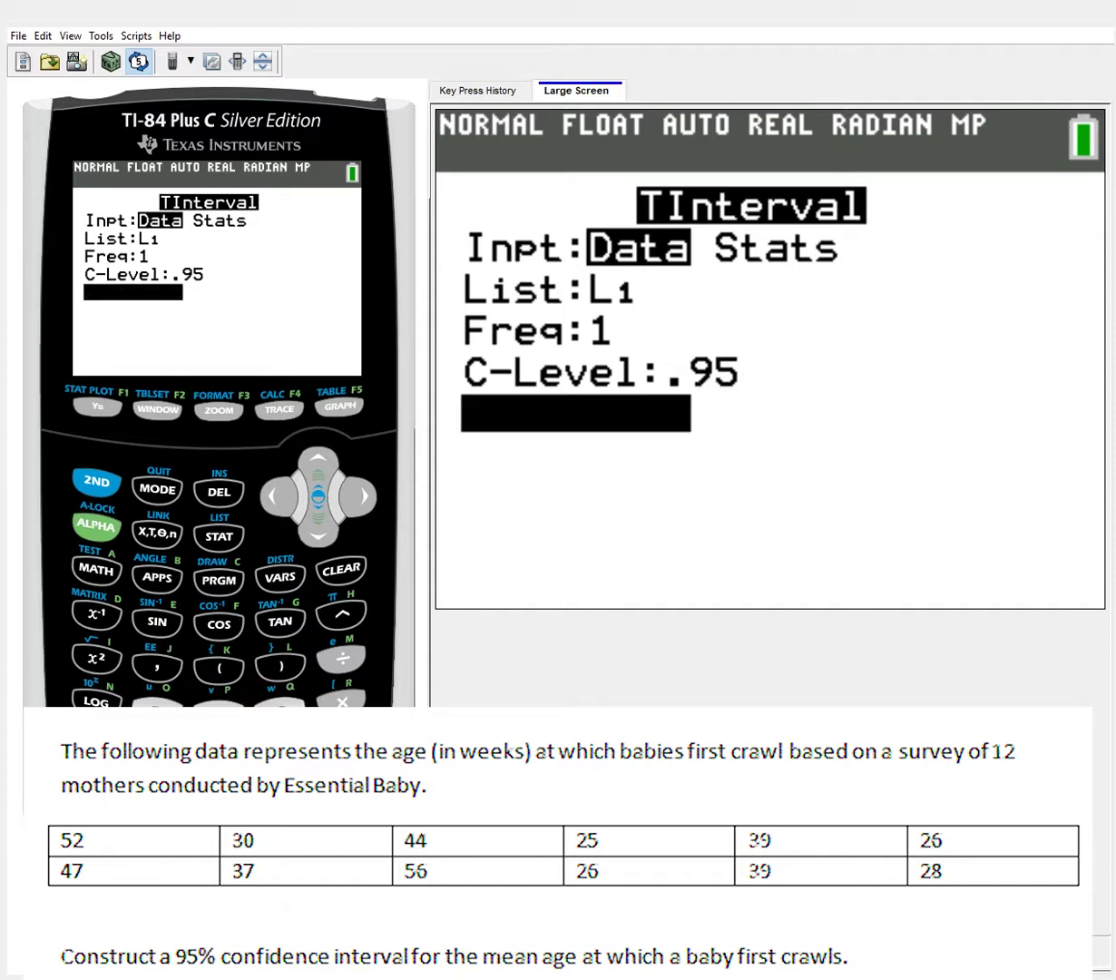
pyautogui.press('Return')
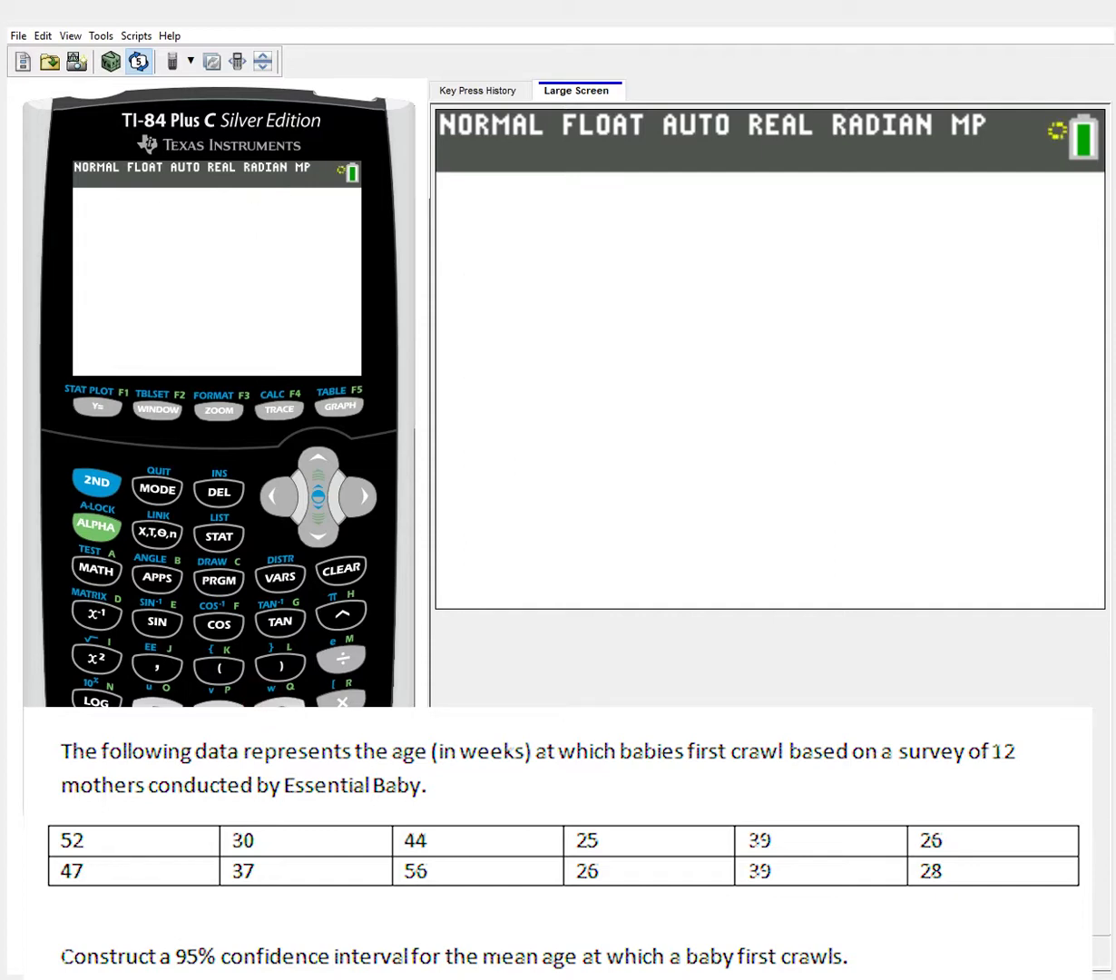